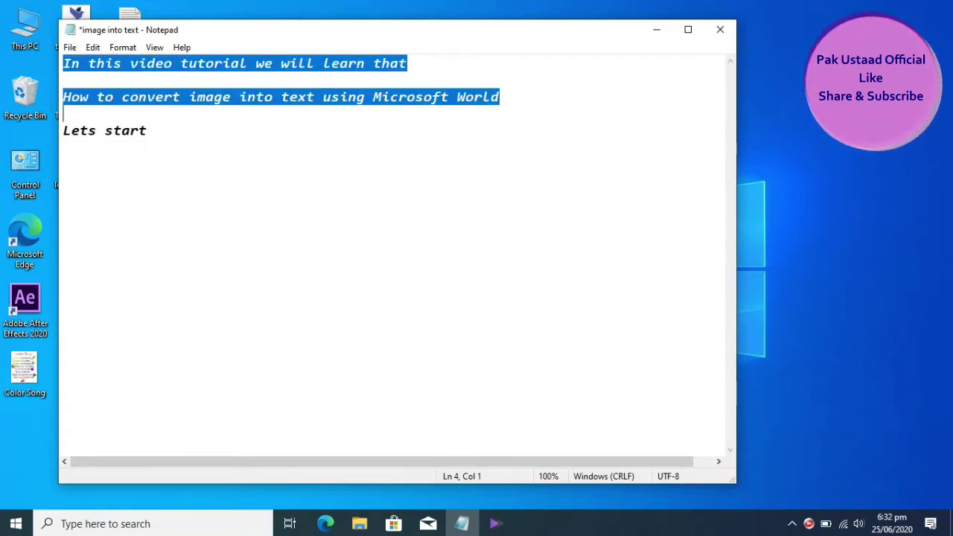
Step: Add a "Step 1" heading below "Lets start" with the line "Take a picture of what you want to convert and save on PC / laptop"
{"action": "left_click", "coordinate": [148, 131]}
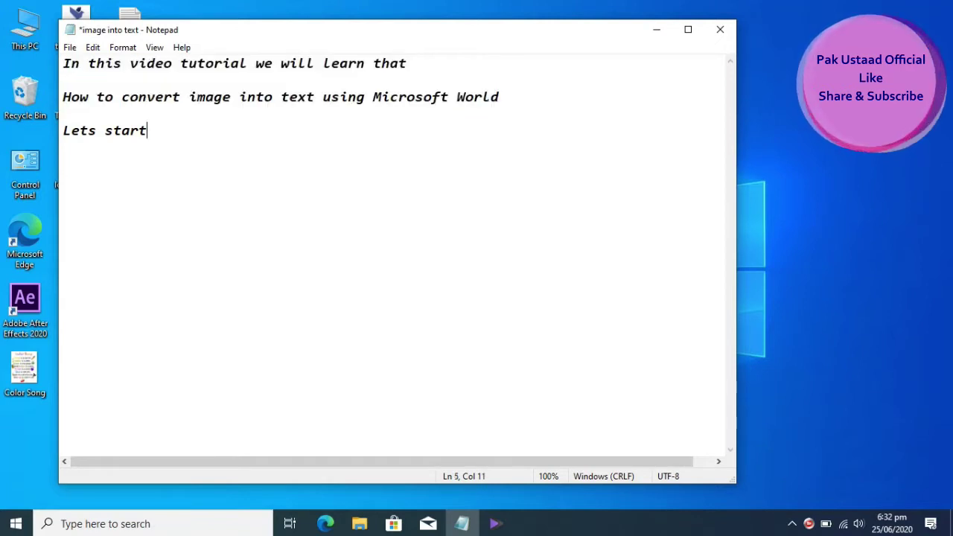
{"action": "key", "text": "Return"}
{"action": "type", "text": "Step 1"}
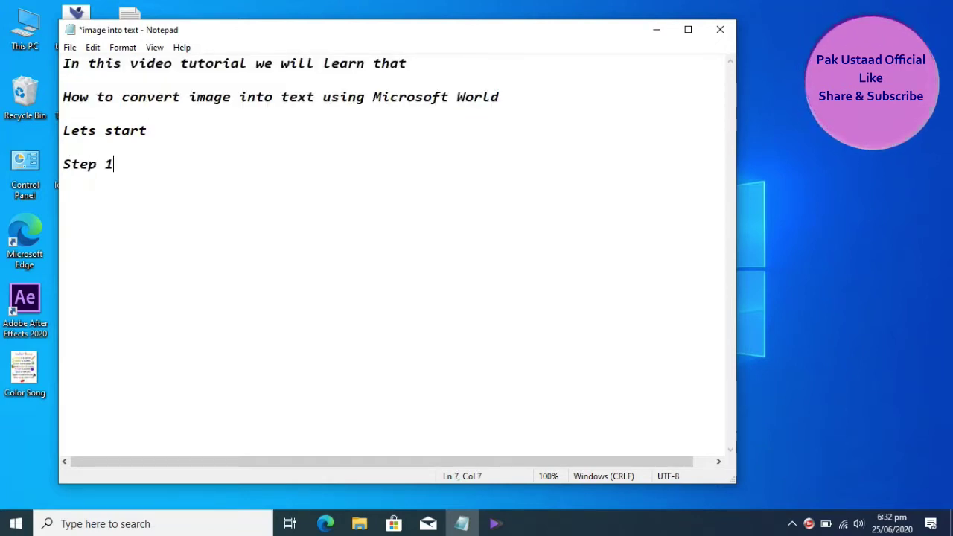
{"action": "key", "text": "Return"}
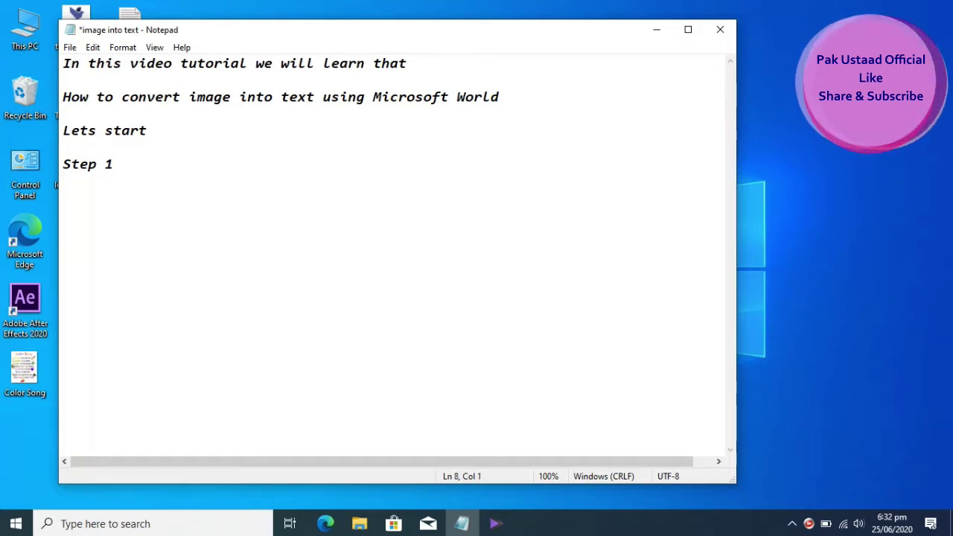
{"action": "type", "text": "Take a "}
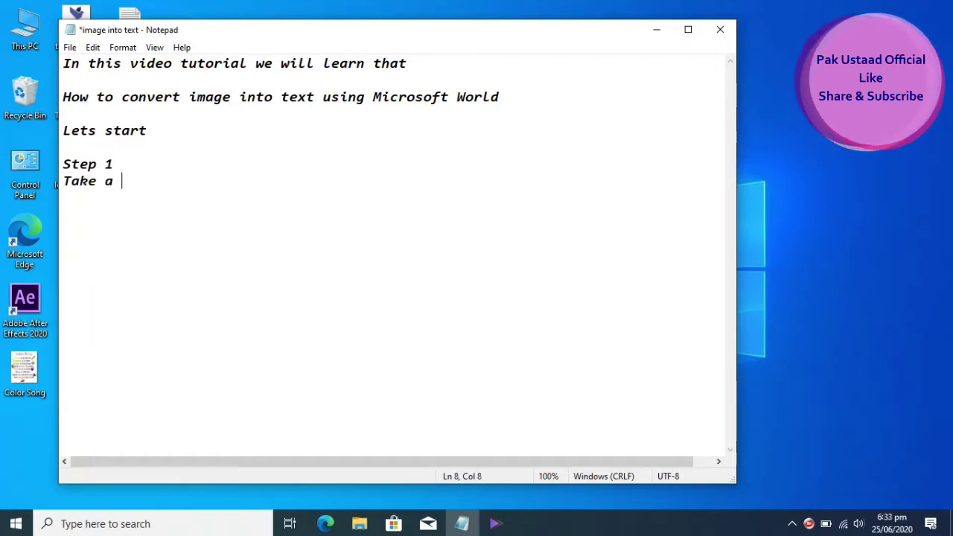
{"action": "type", "text": "picture of "}
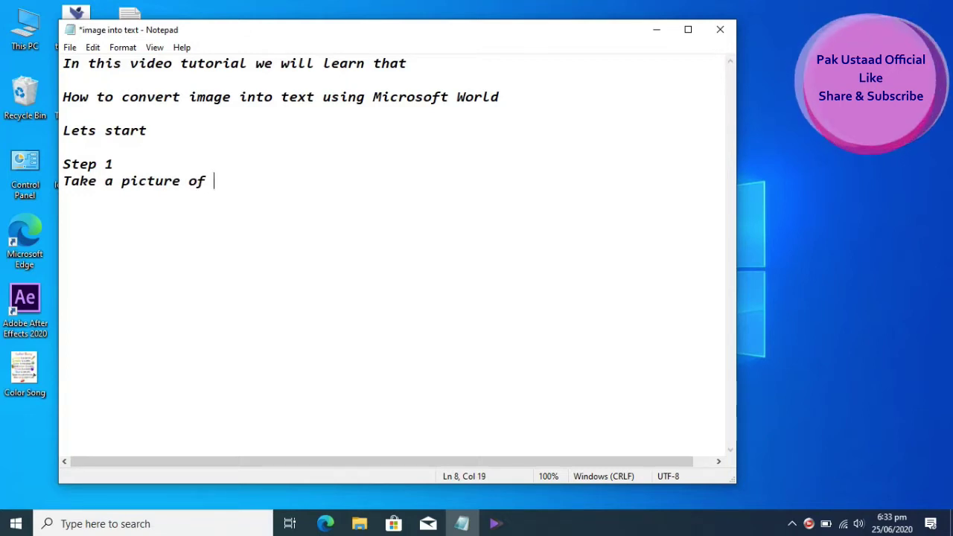
{"action": "type", "text": "what you "}
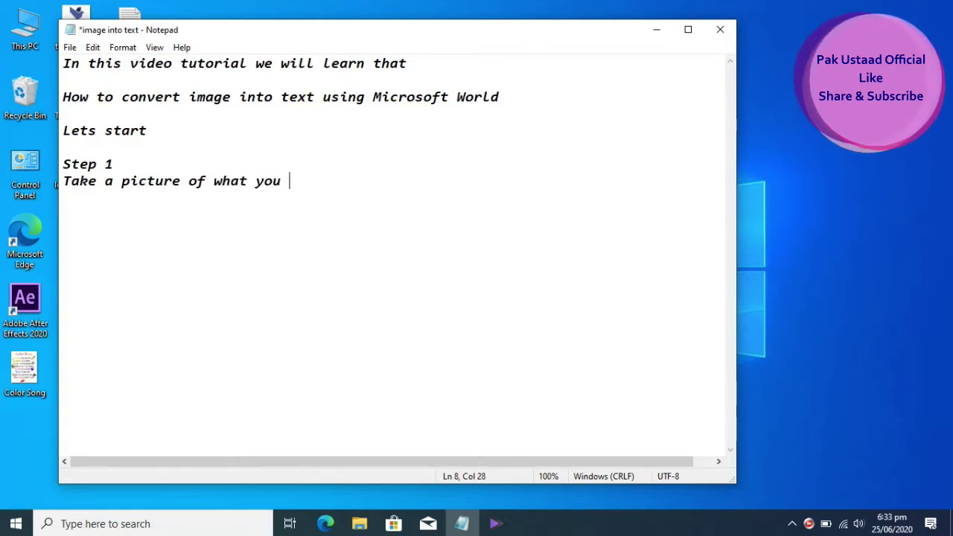
{"action": "type", "text": "want to convert and save on PC / laptop"}
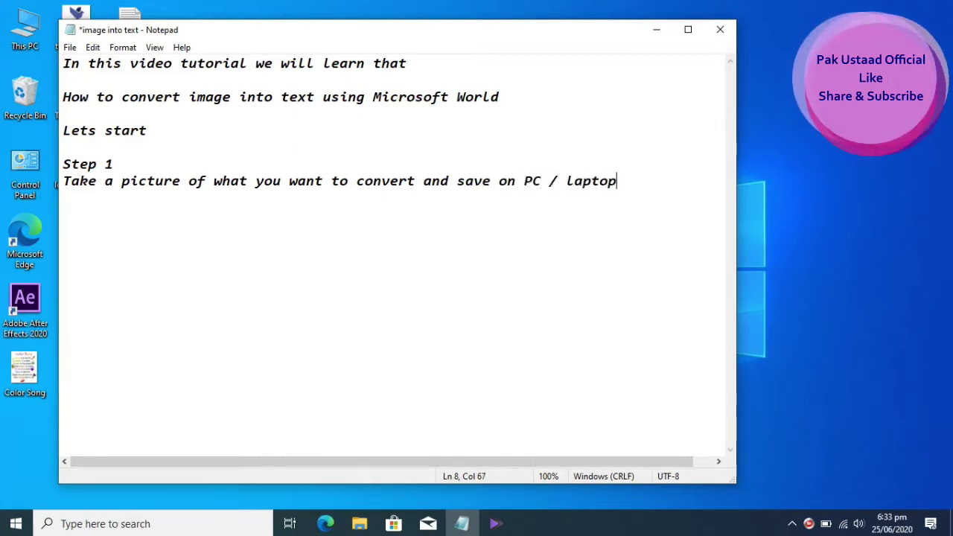
{"action": "key", "text": "Return"}
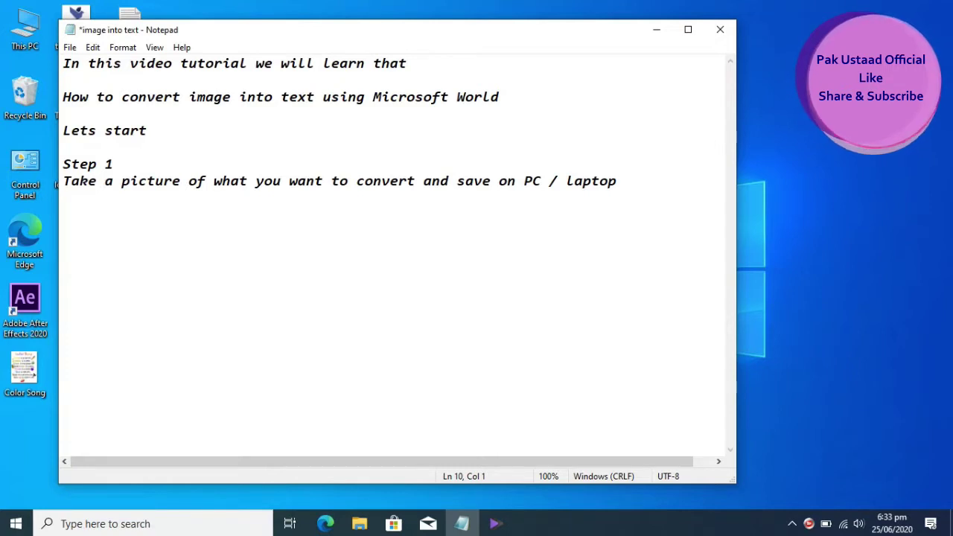
Step: Add a "Step 2" heading with the line "Open the MS Word and drag picture into it" beneath the first step
{"action": "type", "text": "St"}
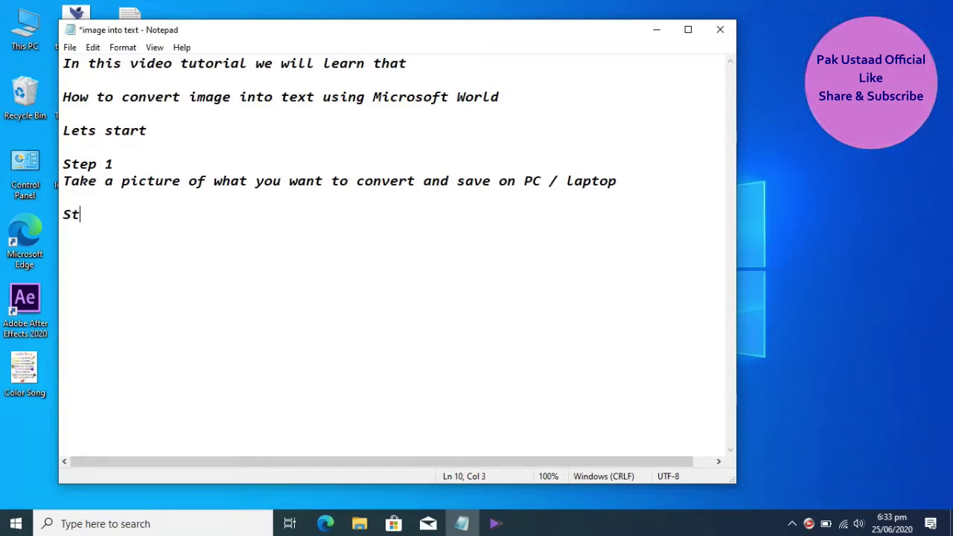
{"action": "type", "text": "ep 2"}
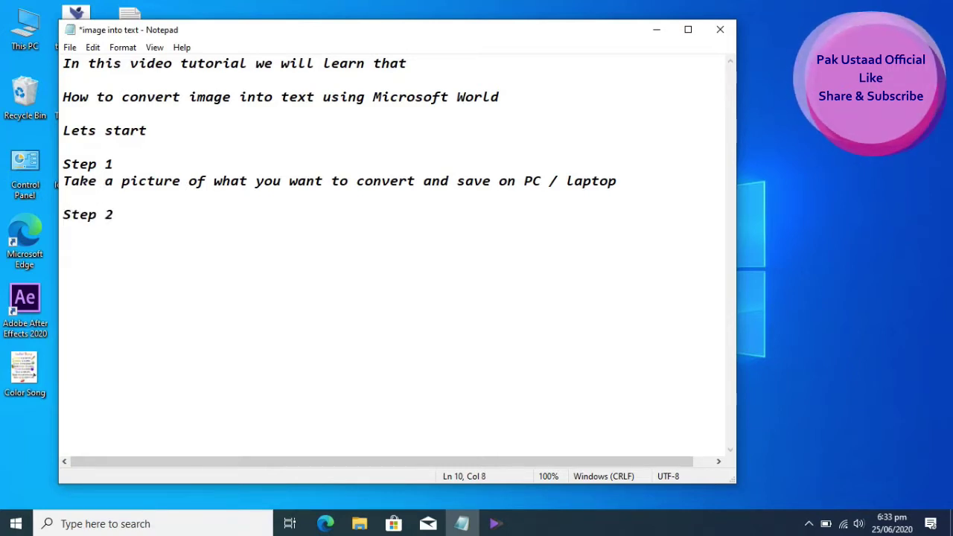
{"action": "key", "text": "Return"}
{"action": "type", "text": "Open "}
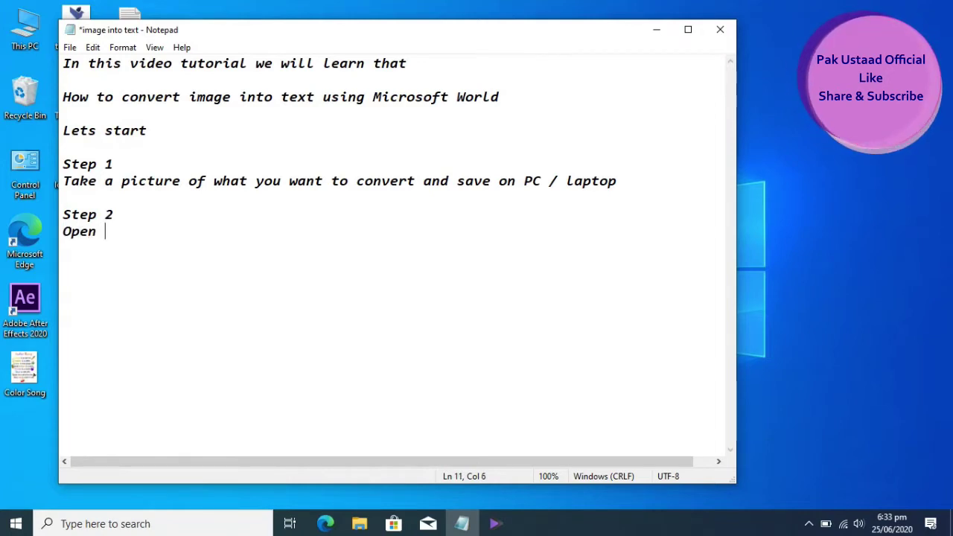
{"action": "type", "text": "the MS "}
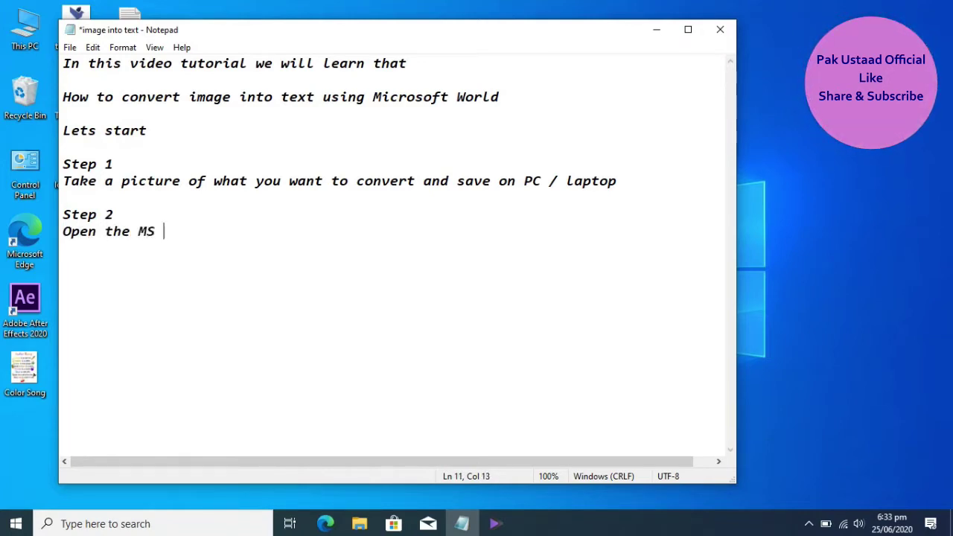
{"action": "type", "text": "Word and "}
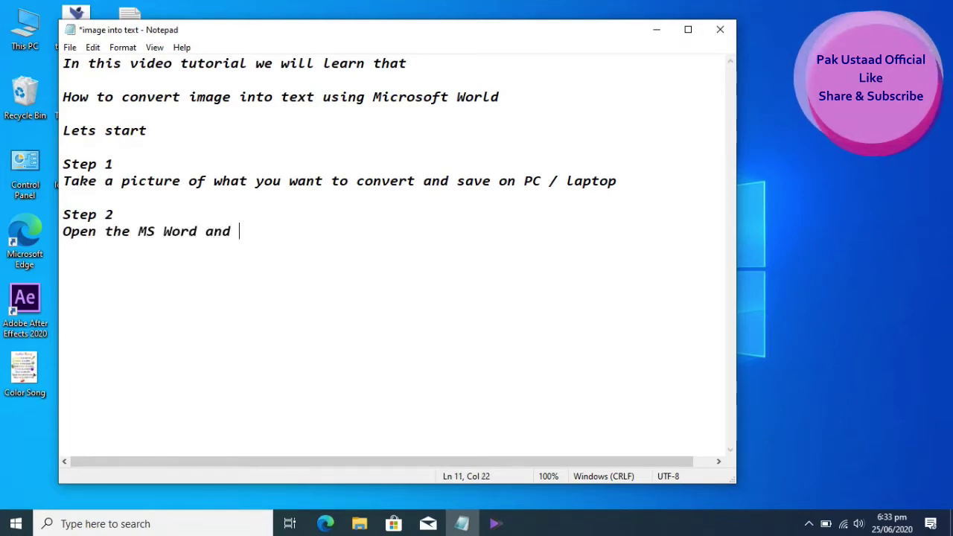
{"action": "type", "text": "dra"}
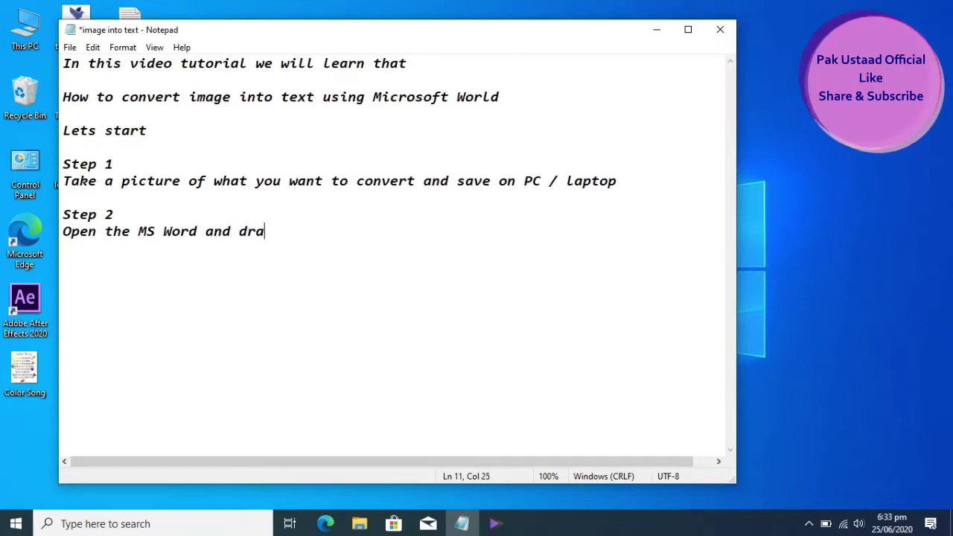
{"action": "type", "text": "g picture into it"}
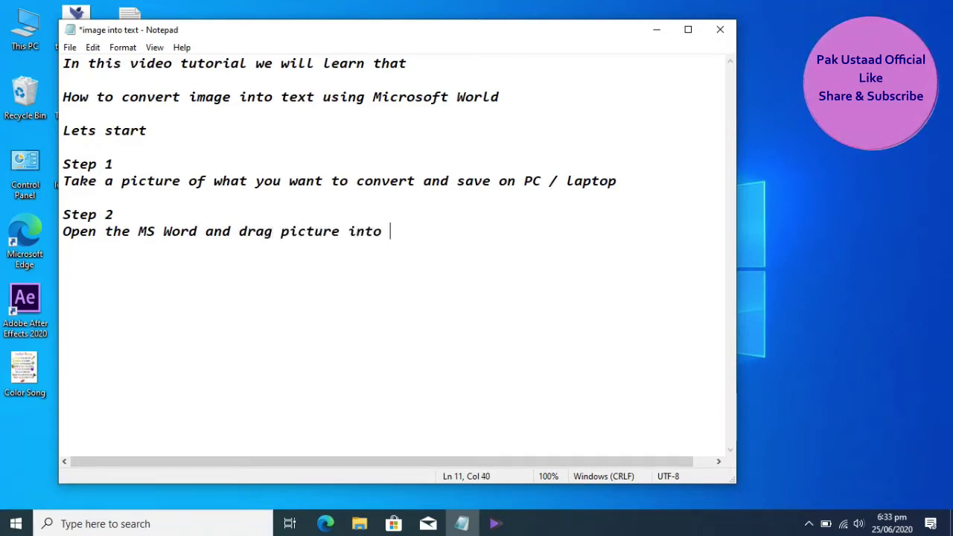
{"action": "key", "text": "Return"}
{"action": "key", "text": "Return"}
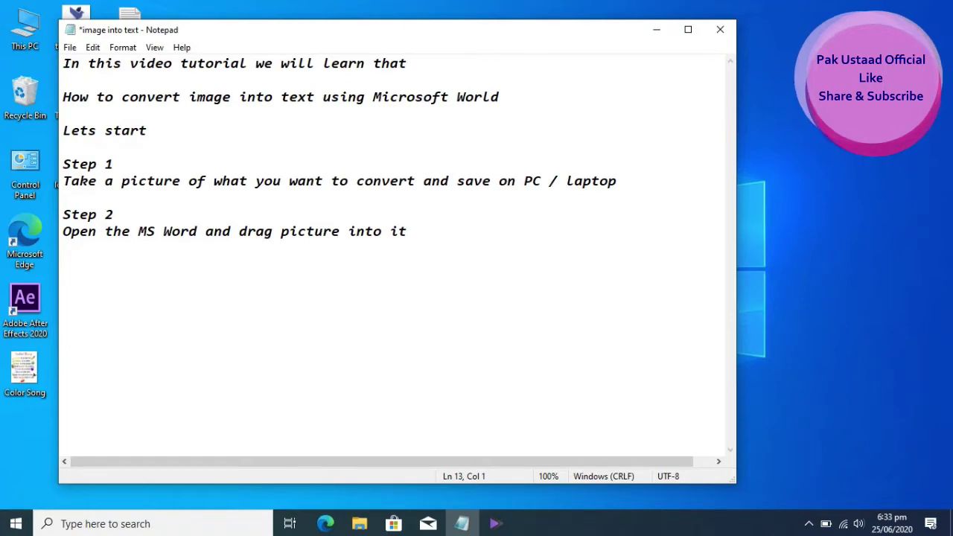
Step: View the Color Song picture from the desktop and close the viewer
{"action": "double_click", "coordinate": [25, 369]}
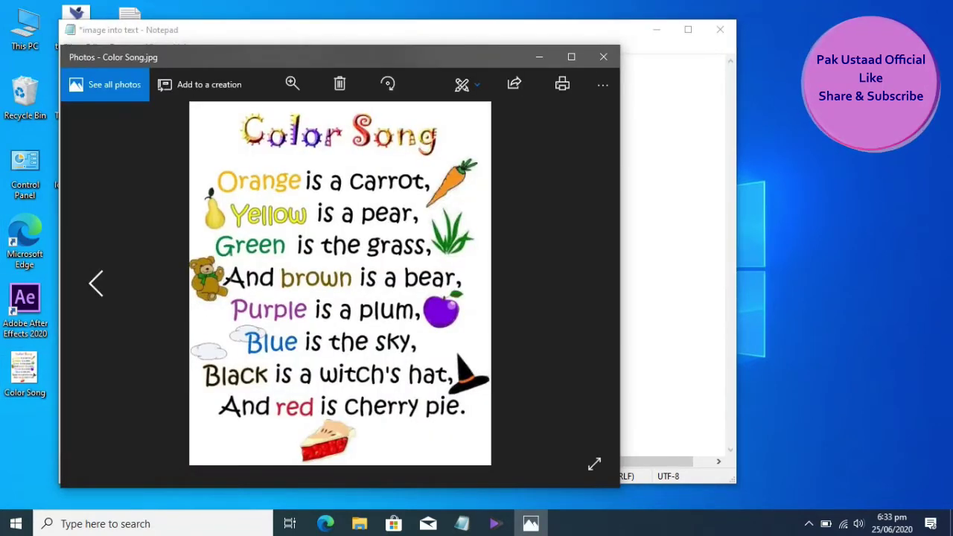
{"action": "left_click", "coordinate": [603, 57]}
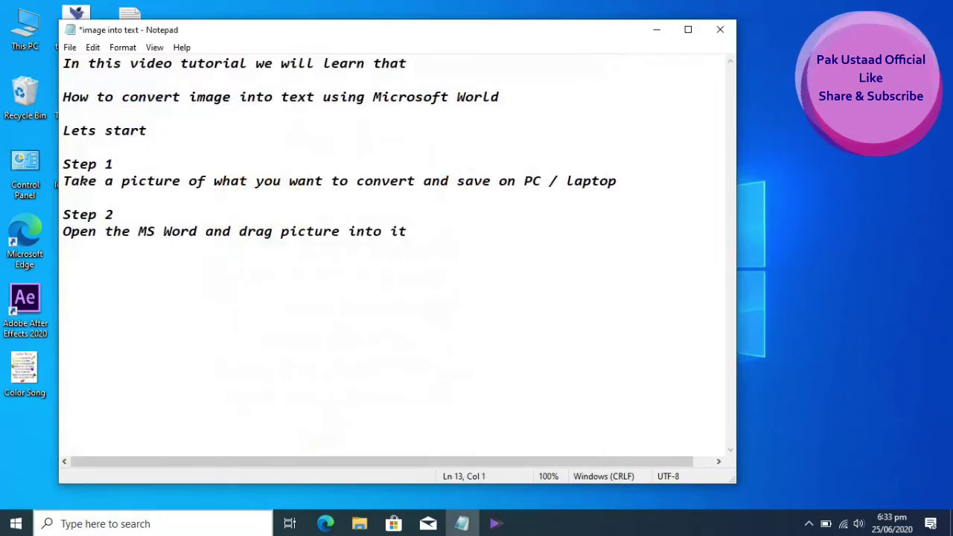
Step: Launch Word and create a blank document
{"action": "key", "text": "super"}
{"action": "type", "text": "word"}
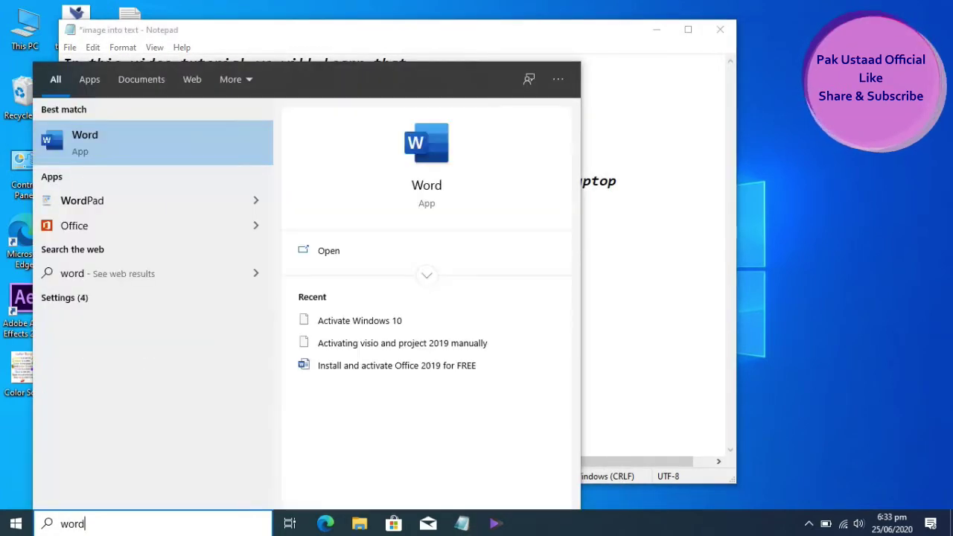
{"action": "key", "text": "Escape"}
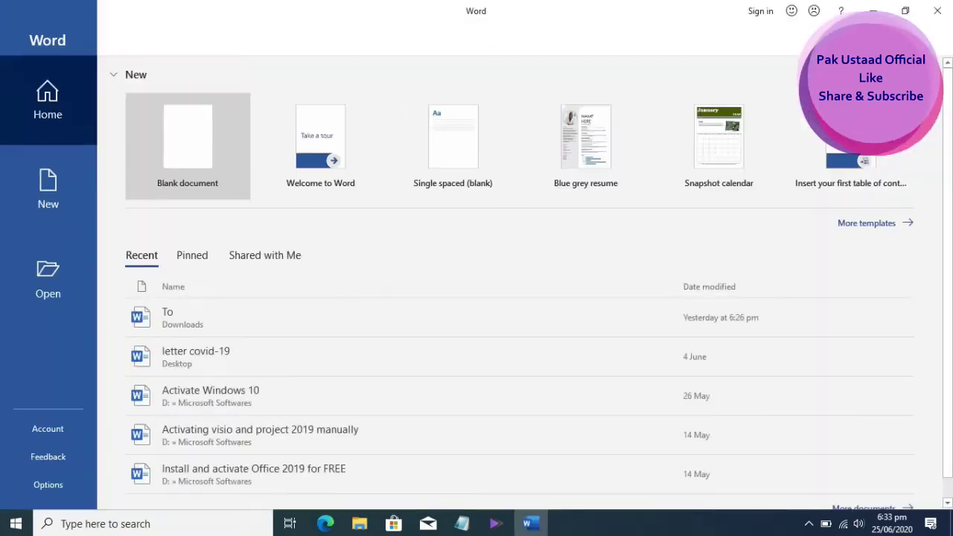
{"action": "left_click", "coordinate": [187, 149]}
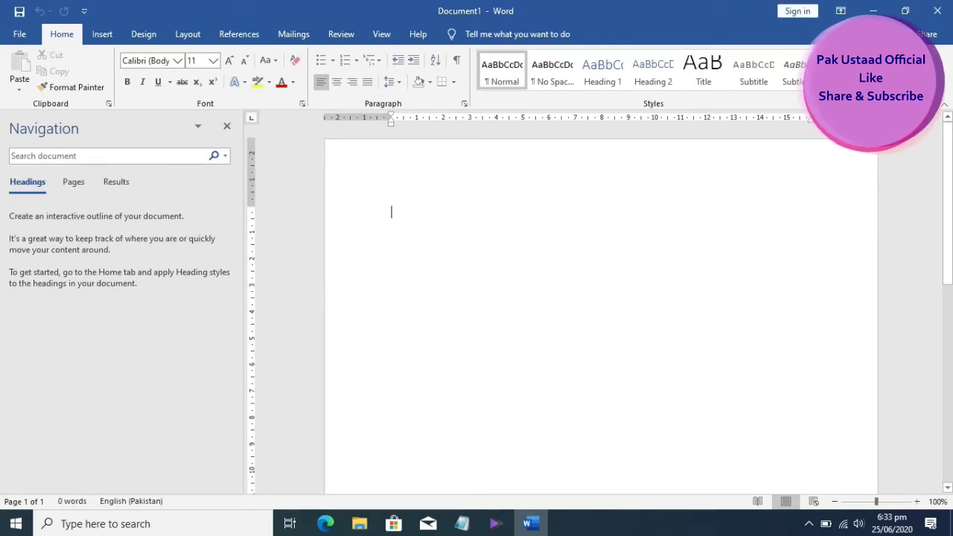
Step: Shrink and move the Word window clear of the desktop files, and insert the Color Song picture into the blank document
{"action": "key", "text": "super+Down"}
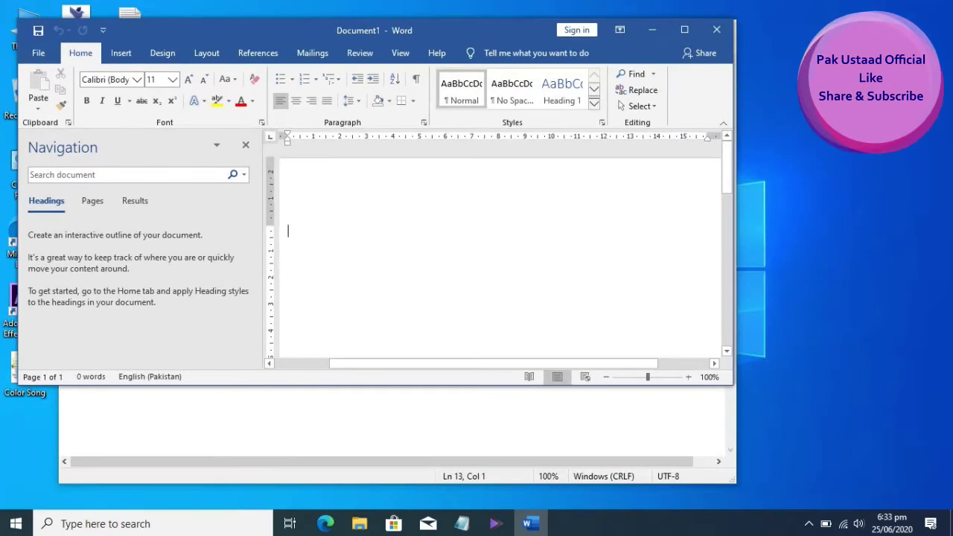
{"action": "left_click_drag", "start_coordinate": [447, 29], "coordinate": [610, 39]}
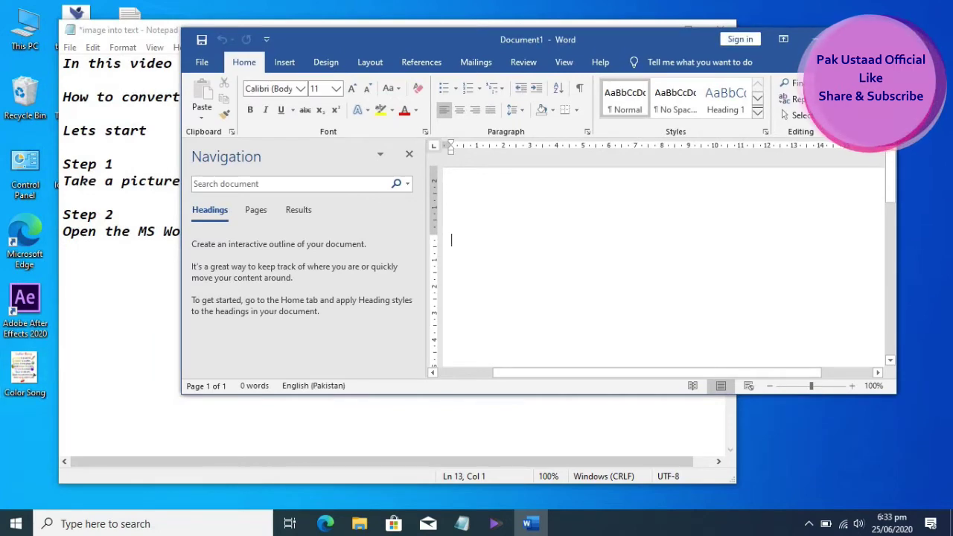
{"action": "key", "text": "F2"}
{"action": "key", "text": "ctrl+v"}
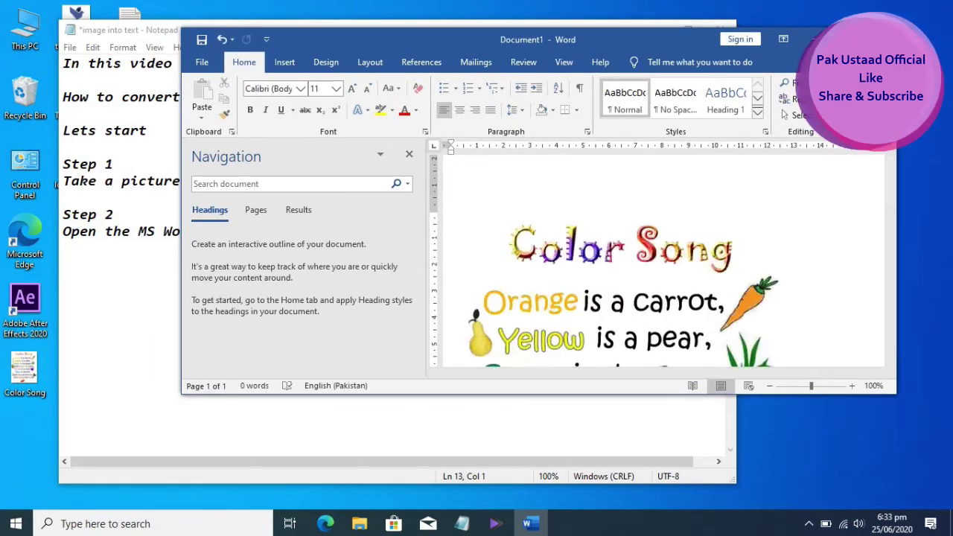
Step: Maximize the document window with the Navigation pane closed, and select the inserted Color Song picture
{"action": "key", "text": "super+Up"}
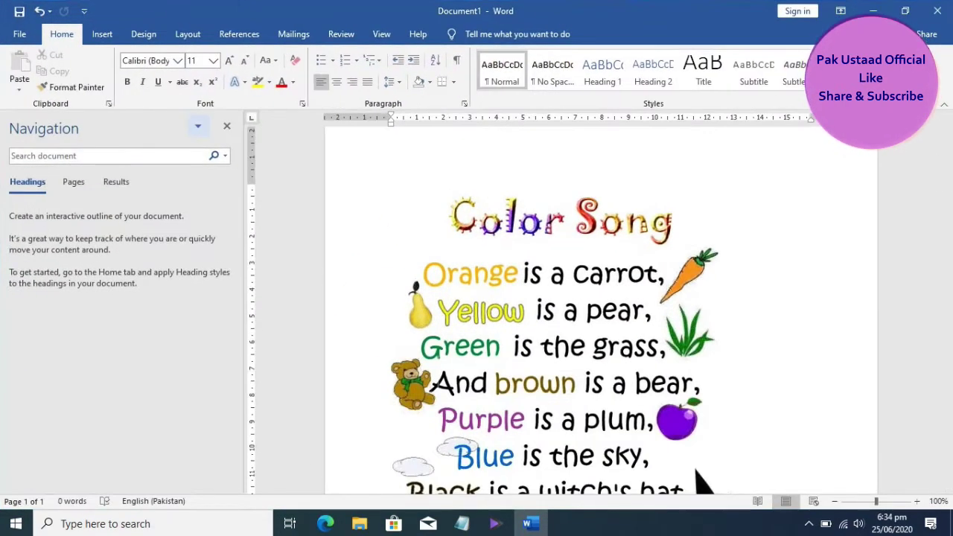
{"action": "left_click", "coordinate": [228, 126]}
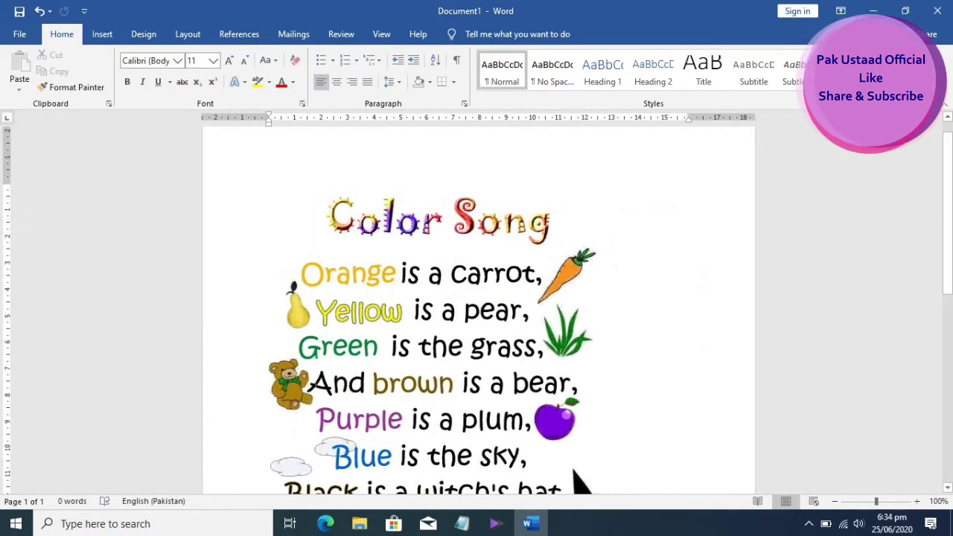
{"action": "left_click", "coordinate": [574, 470]}
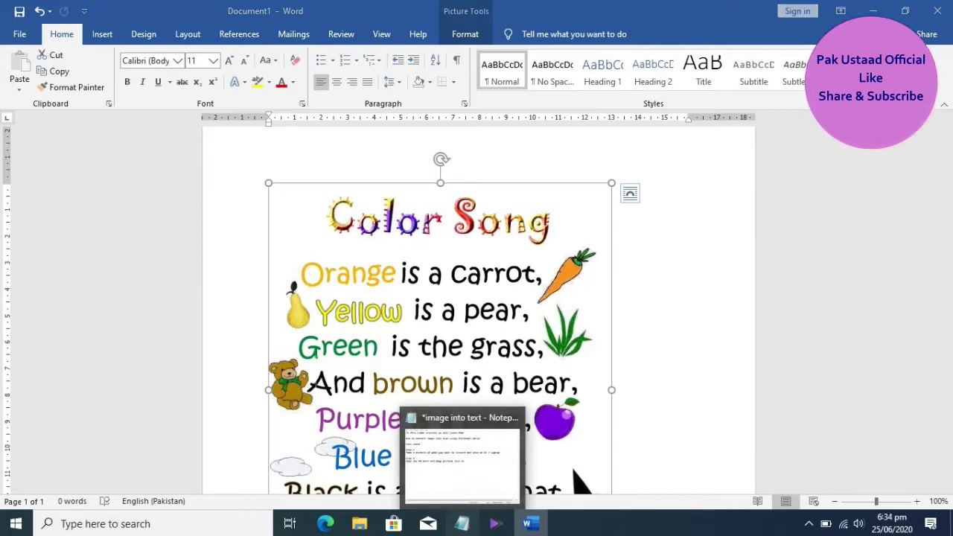
Step: Switch to the Notepad notes and add the line "We cannot edit it now" below Step 2
{"action": "left_click", "coordinate": [462, 524]}
{"action": "type", "text": "We cannot ch"}
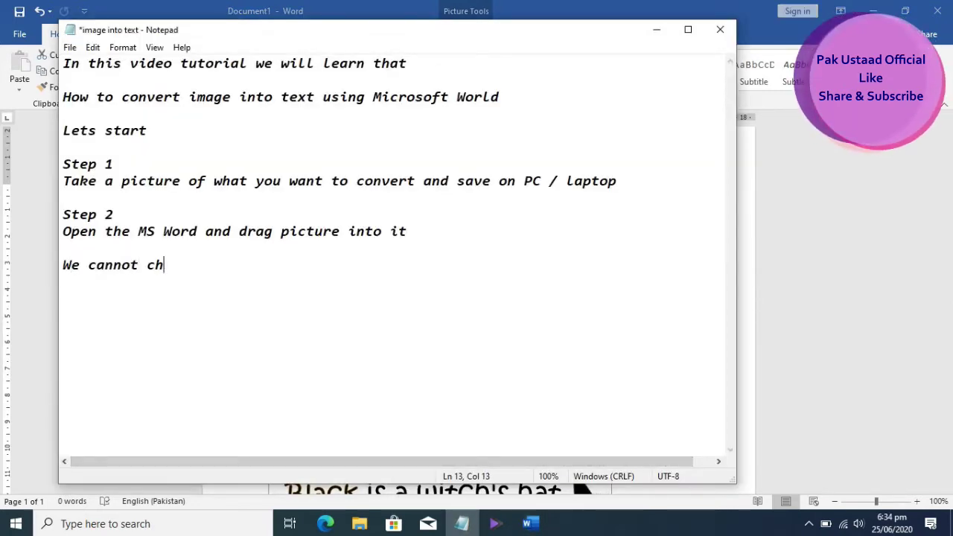
{"action": "key", "text": "BackSpace"}
{"action": "key", "text": "BackSpace"}
{"action": "type", "text": "edit i"}
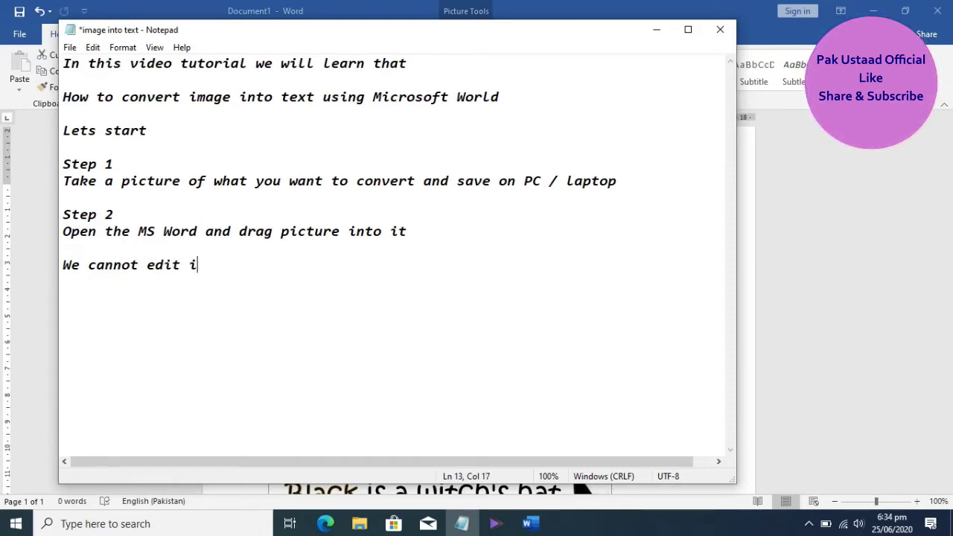
{"action": "type", "text": "t now"}
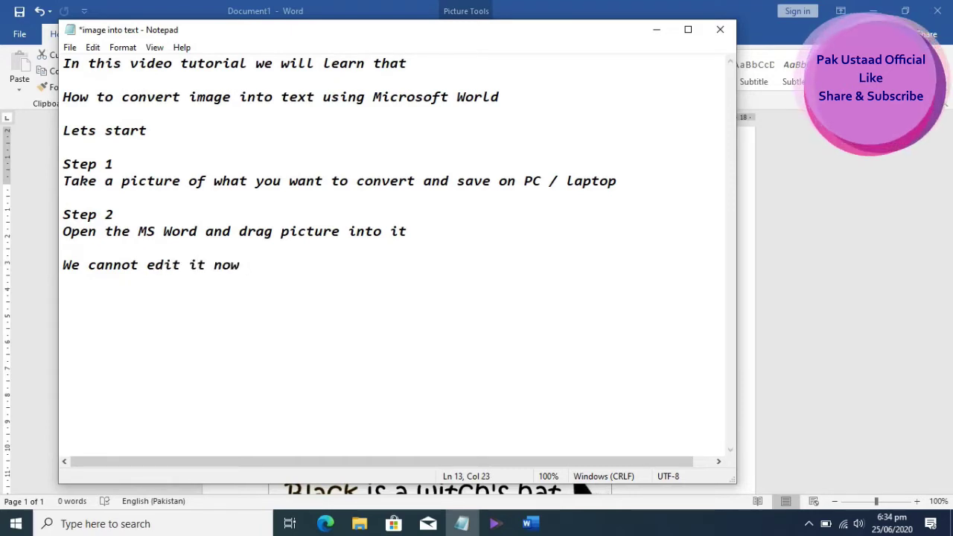
Step: Append "Step 3" to the current note line and write "Save picture as PDFU with the help of word" on the line beneath
{"action": "type", "text": " Step "}
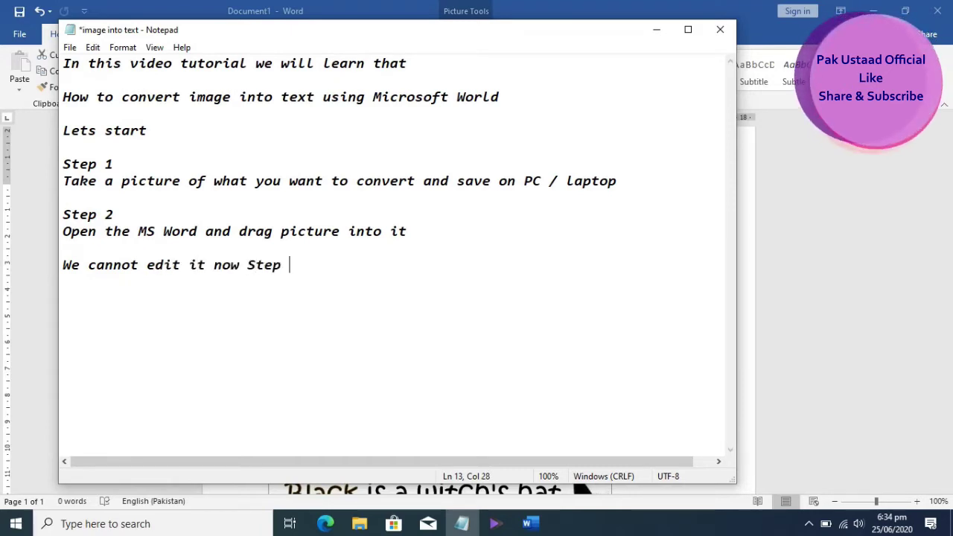
{"action": "type", "text": "3"}
{"action": "key", "text": "Return"}
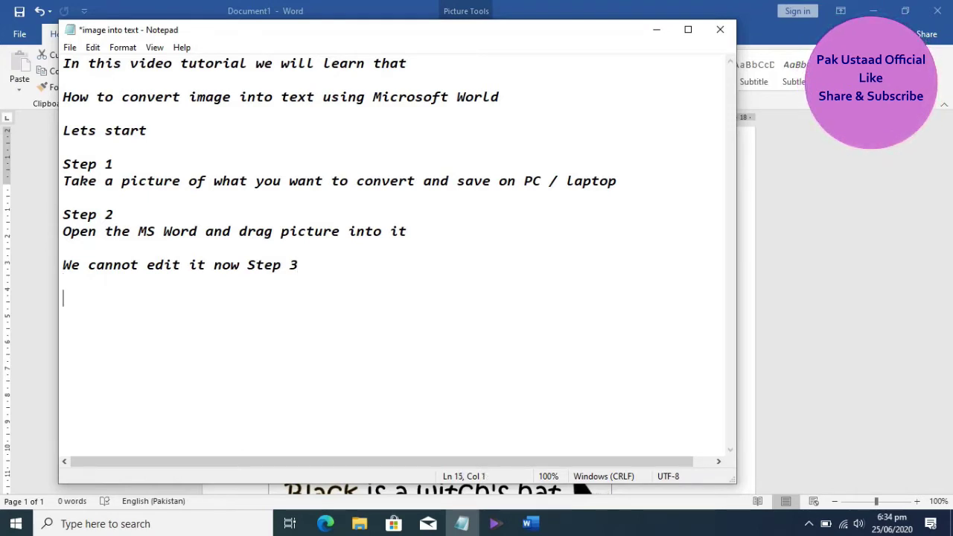
{"action": "type", "text": "S"}
{"action": "key", "text": "BackSpace"}
{"action": "key", "text": "BackSpace"}
{"action": "type", "text": "Save picture as PDFU"}
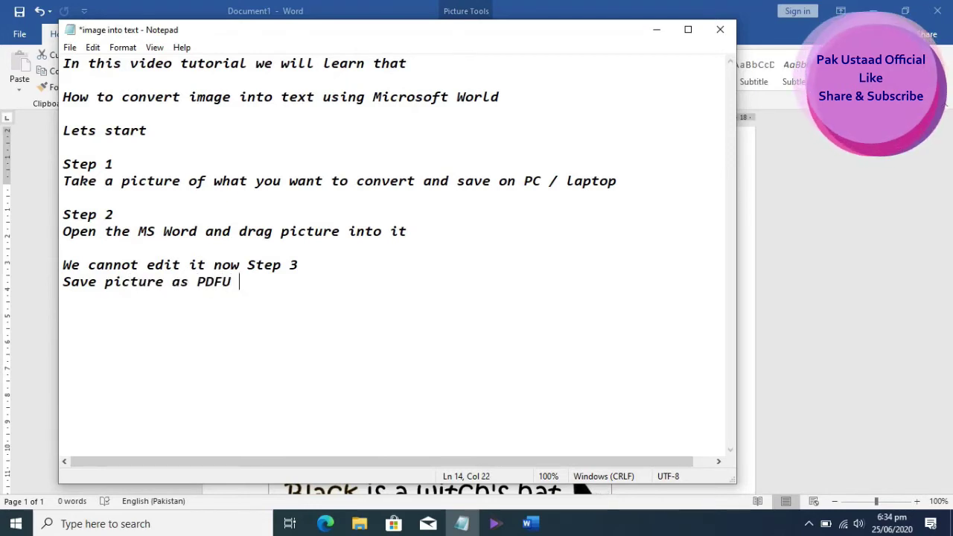
{"action": "type", "text": " with t"}
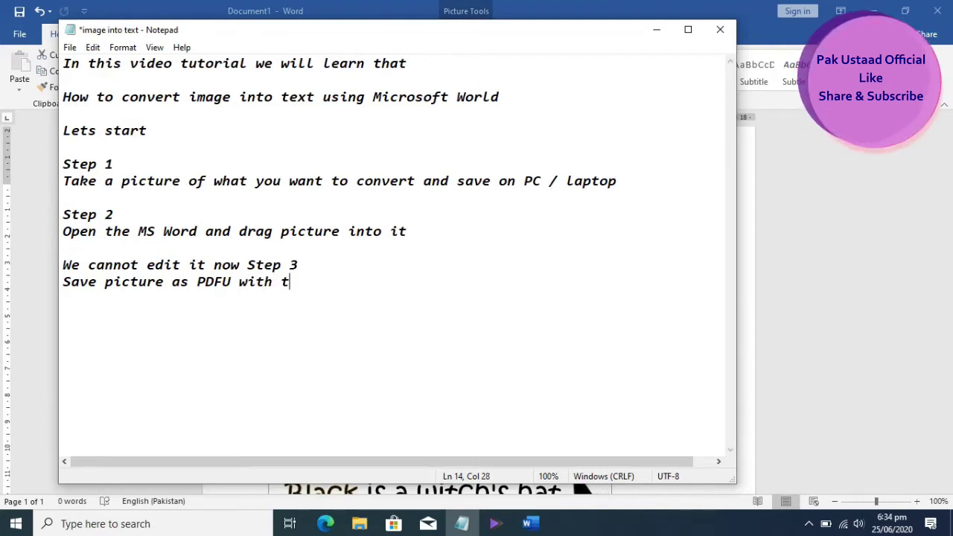
{"action": "type", "text": "he help of word "}
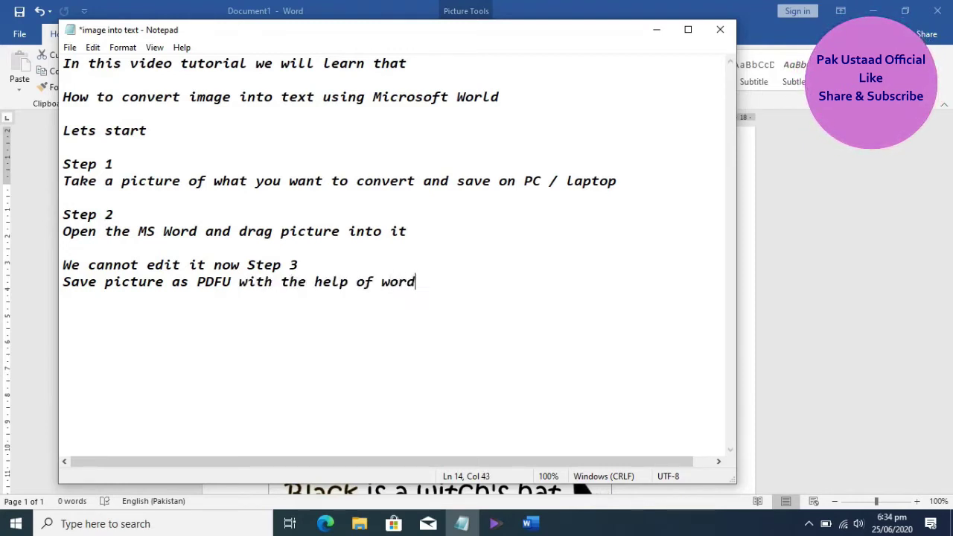
Step: Complete the Step 3 note with "using save as menu and choose file type as pdf", wrapping before "type", and leave a blank line below
{"action": "type", "text": "using save a"}
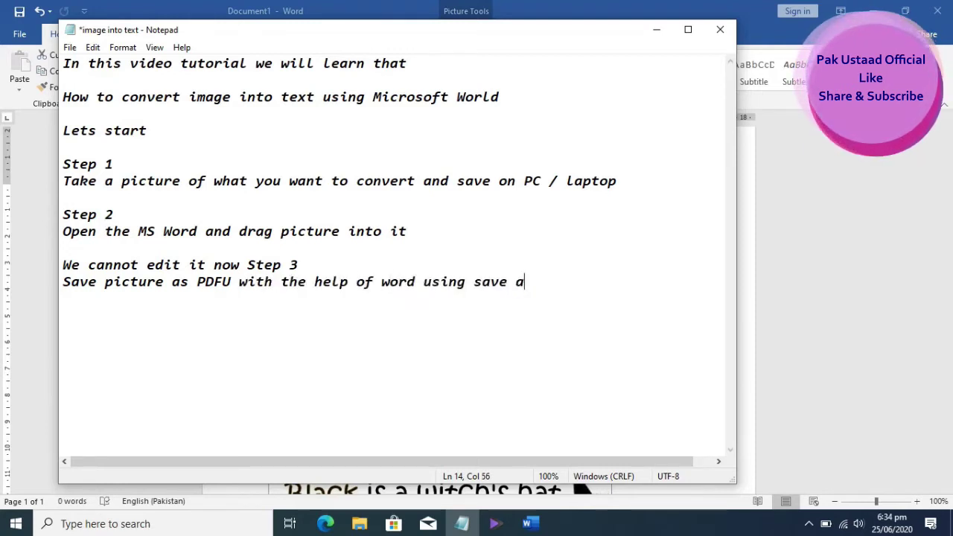
{"action": "type", "text": "s menu and choose file"}
{"action": "key", "text": "Return"}
{"action": "type", "text": "type as pdf"}
{"action": "key", "text": "Return"}
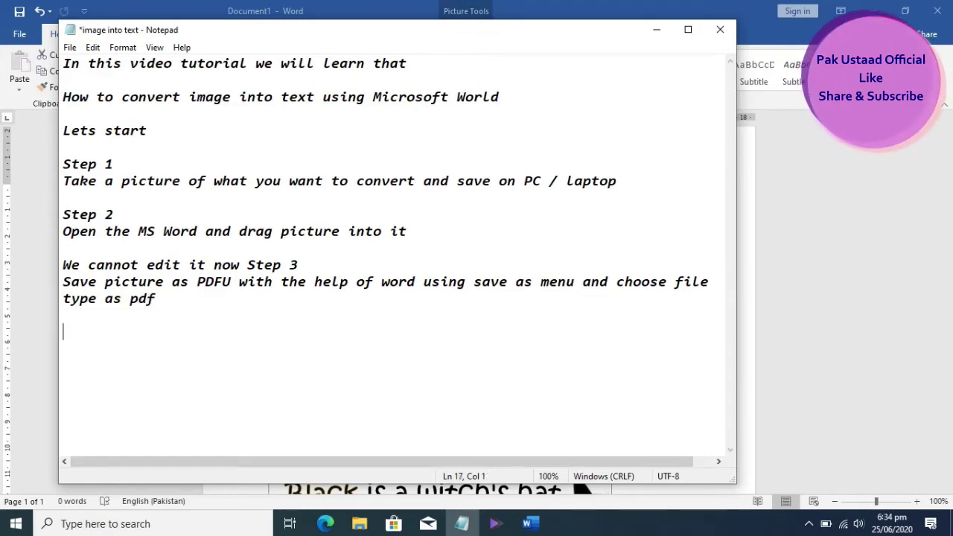
Step: Switch to Word and save the picture document to the Desktop as a PDF named "Converted image to text"
{"action": "key", "text": "alt+Tab"}
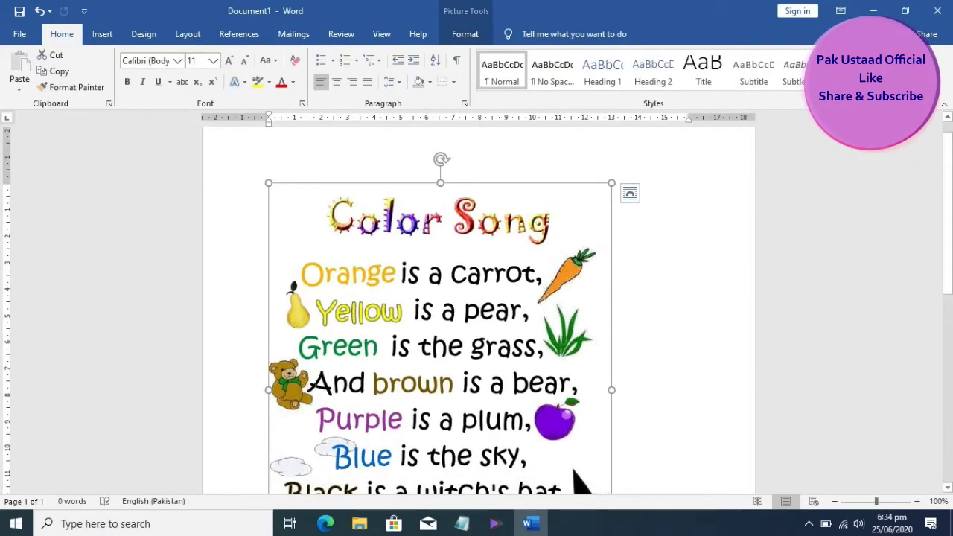
{"action": "left_click", "coordinate": [20, 33]}
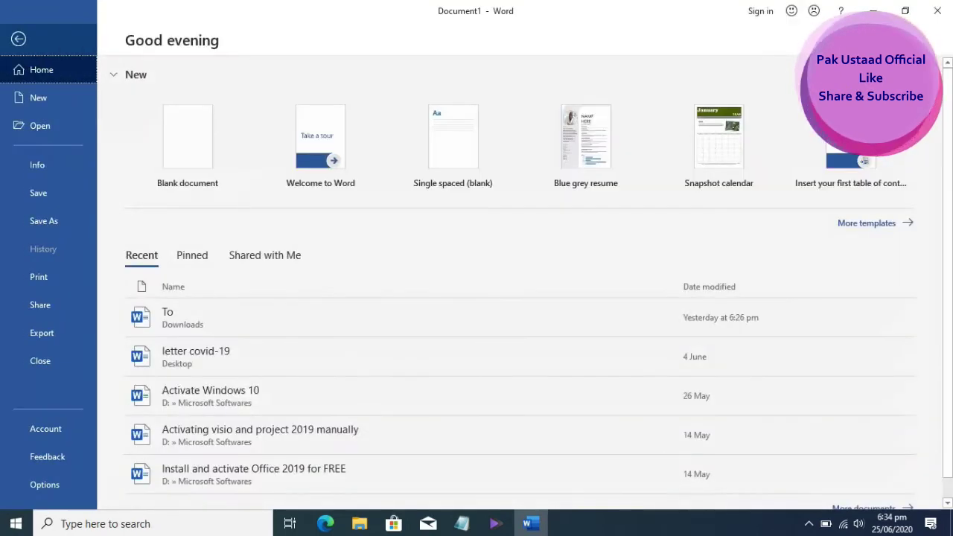
{"action": "left_click", "coordinate": [43, 221]}
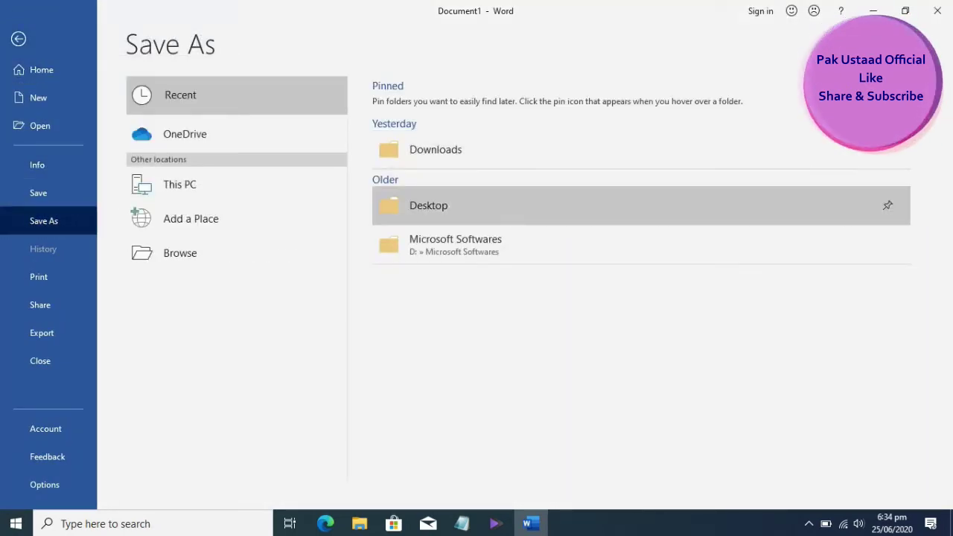
{"action": "left_click", "coordinate": [428, 206]}
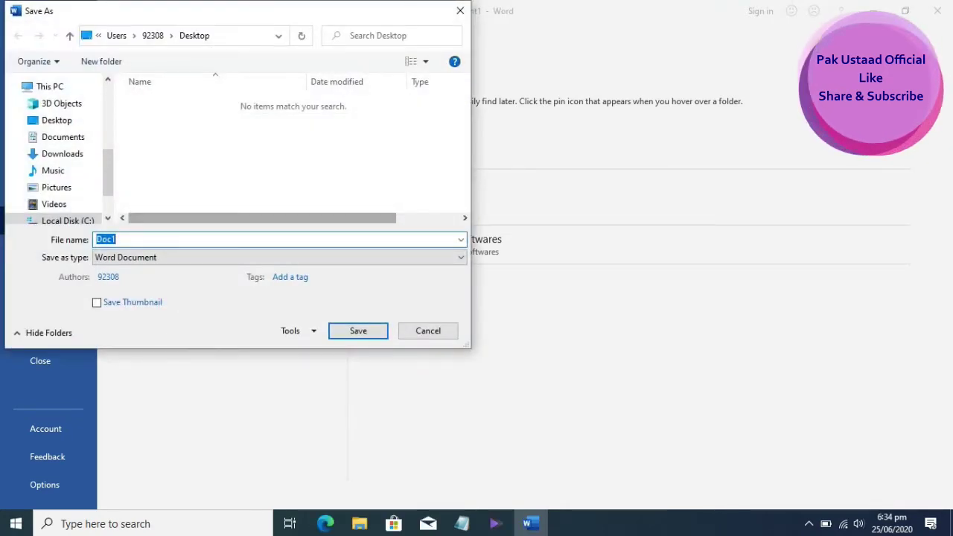
{"action": "type", "text": "C"}
{"action": "key", "text": "BackSpace"}
{"action": "type", "text": "Converte"}
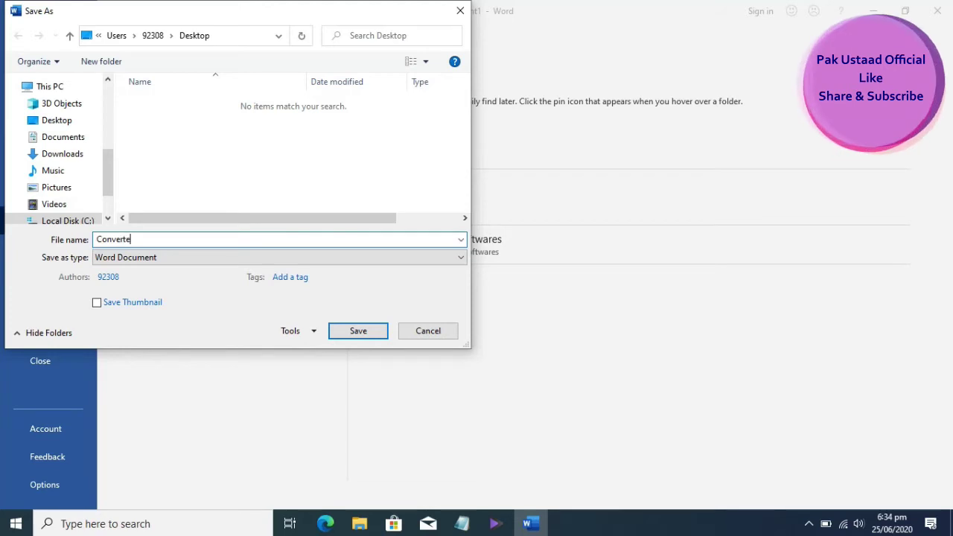
{"action": "type", "text": "d "}
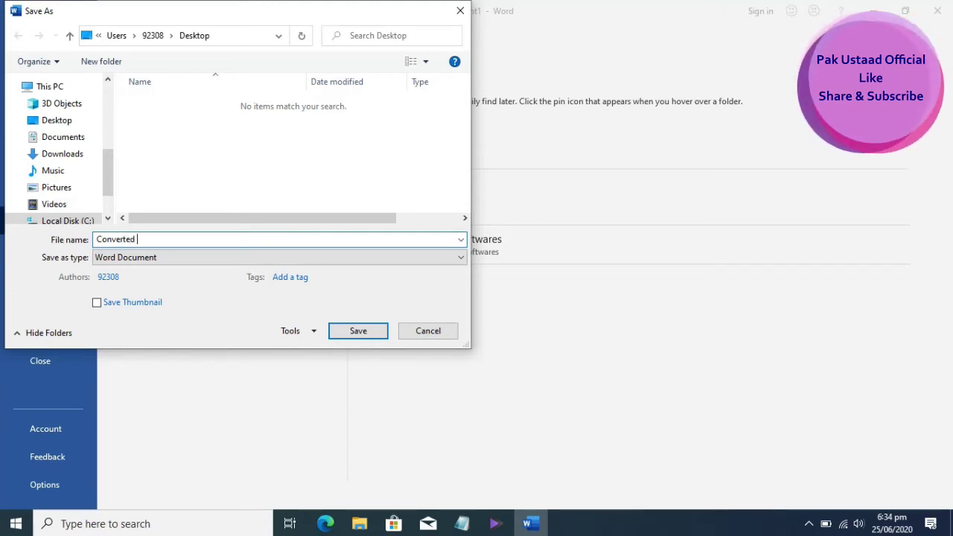
{"action": "type", "text": "imamgge to text"}
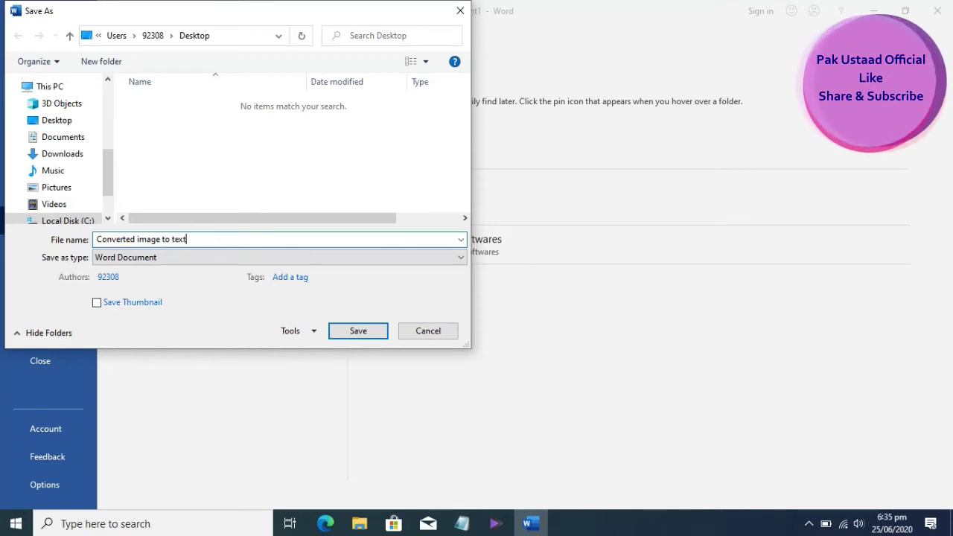
{"action": "left_click", "coordinate": [280, 257]}
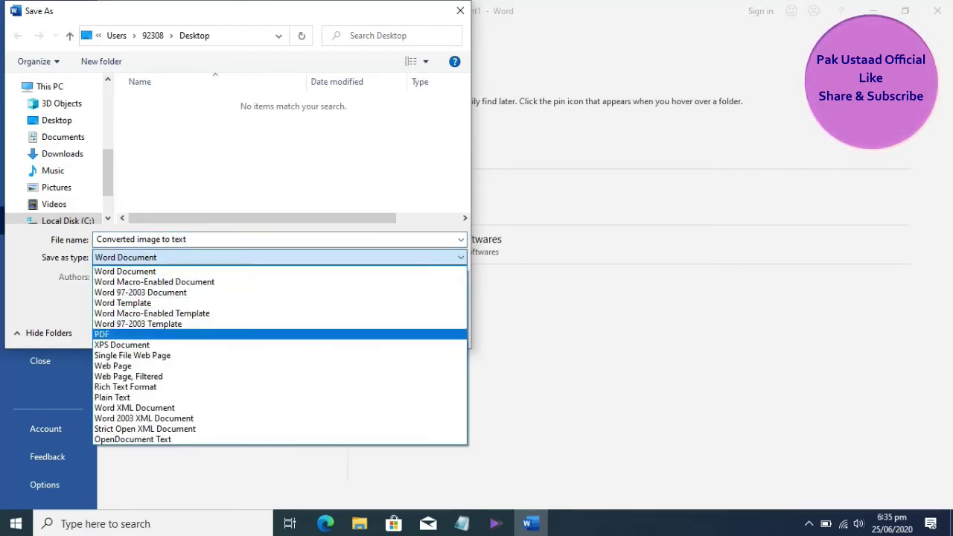
{"action": "key", "text": "Return"}
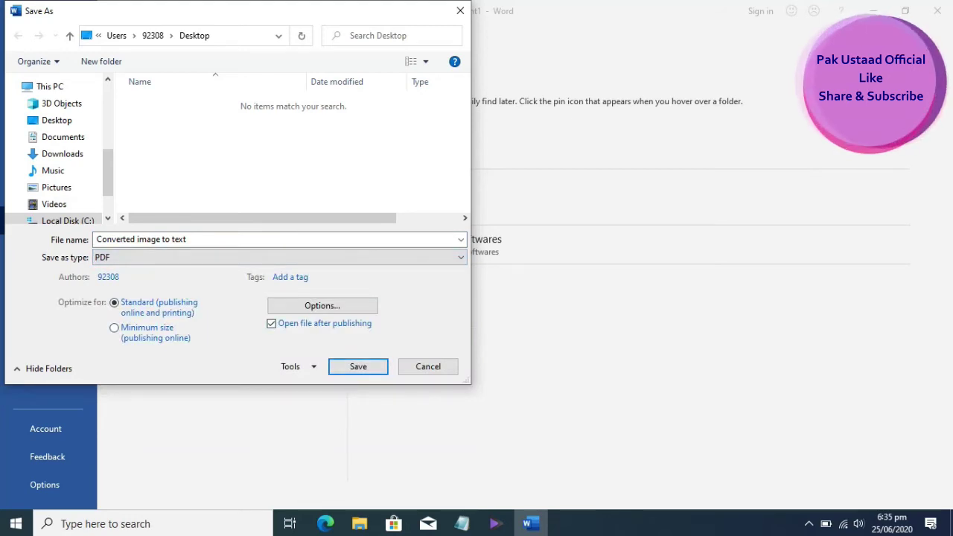
{"action": "key", "text": "Return"}
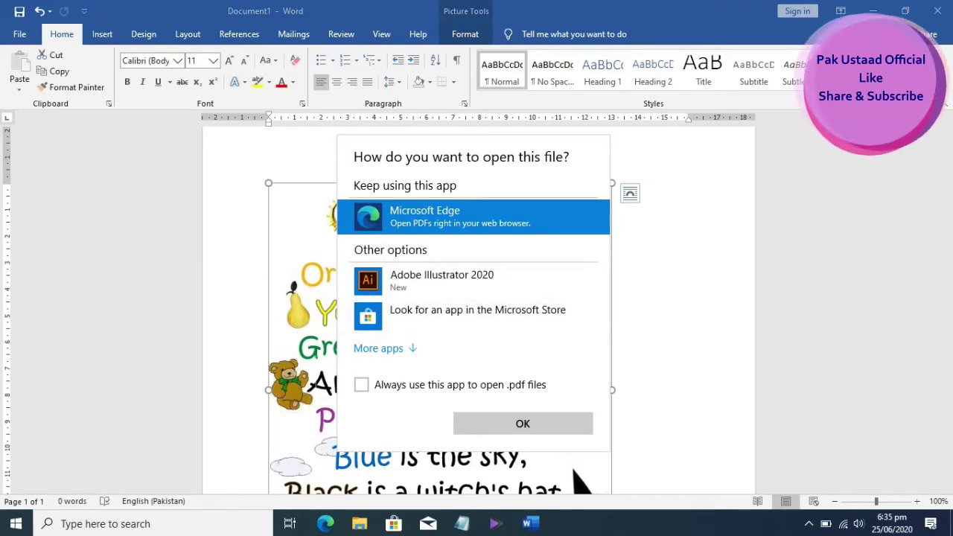
Step: Look through the additional apps offered for the PDF and open it with Microsoft Edge
{"action": "left_click", "coordinate": [378, 348]}
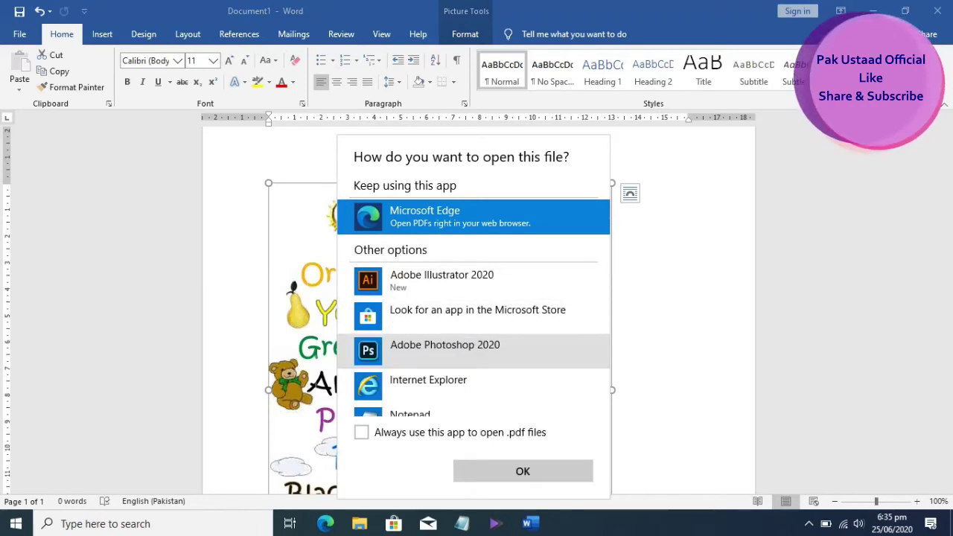
{"action": "scroll", "coordinate": [446, 280], "scroll_direction": "down", "scroll_amount": 3}
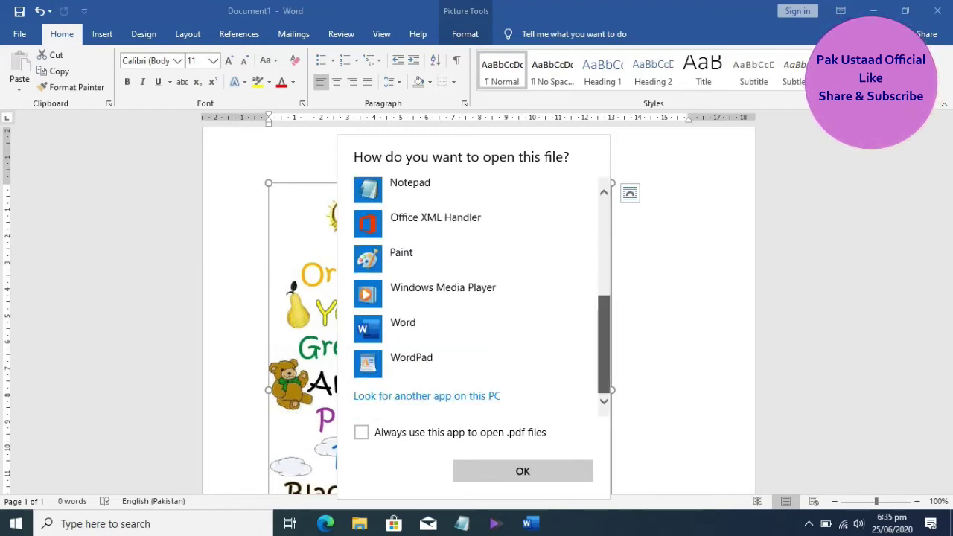
{"action": "scroll", "coordinate": [474, 290], "scroll_direction": "up", "scroll_amount": 5}
{"action": "scroll", "coordinate": [474, 290], "scroll_direction": "down", "scroll_amount": 5}
{"action": "scroll", "coordinate": [474, 290], "scroll_direction": "up", "scroll_amount": 1}
{"action": "scroll", "coordinate": [473, 291], "scroll_direction": "down", "scroll_amount": 1}
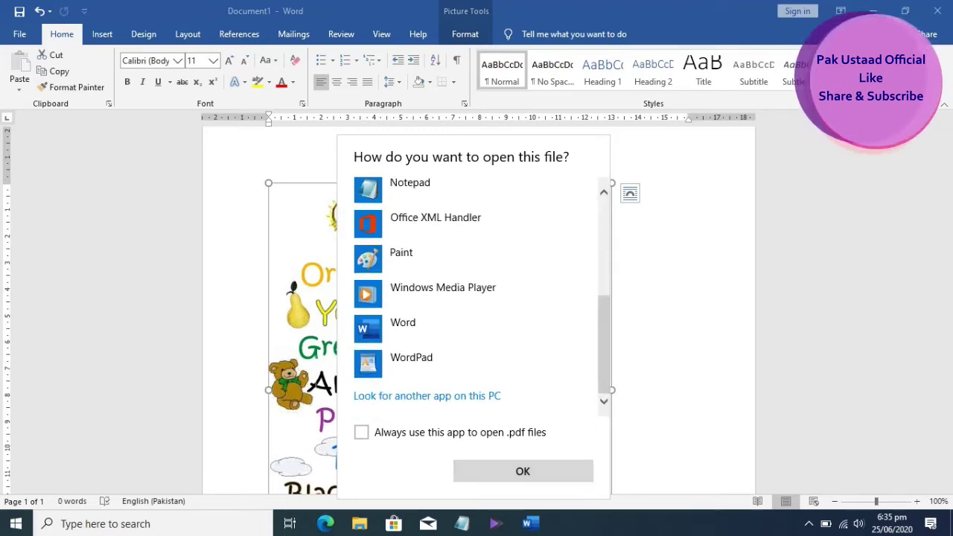
{"action": "key", "text": "Return"}
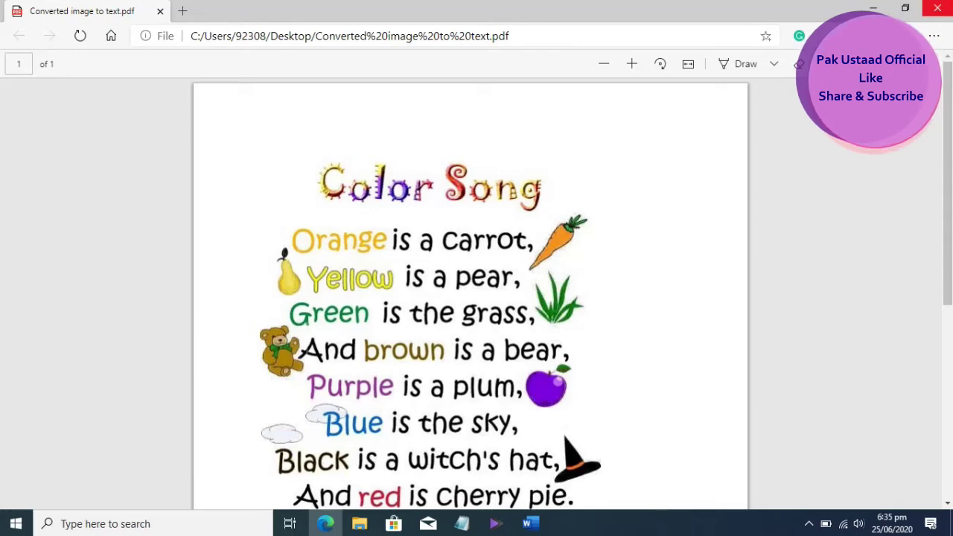
Step: Return to the Notepad notes and add the line "Now its time to convert image to text" below Step 3
{"action": "key", "text": "alt+Tab"}
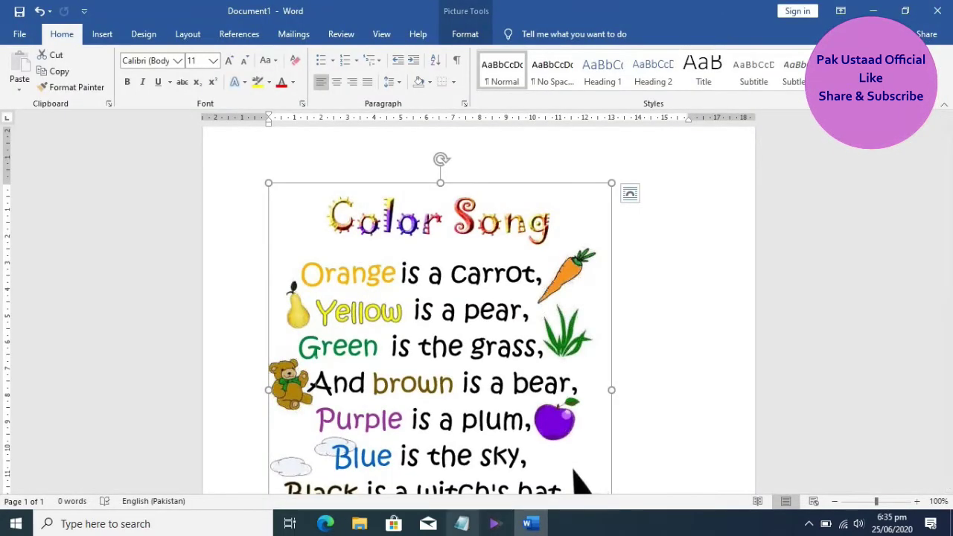
{"action": "key", "text": "alt+Tab"}
{"action": "type", "text": "Now its ti"}
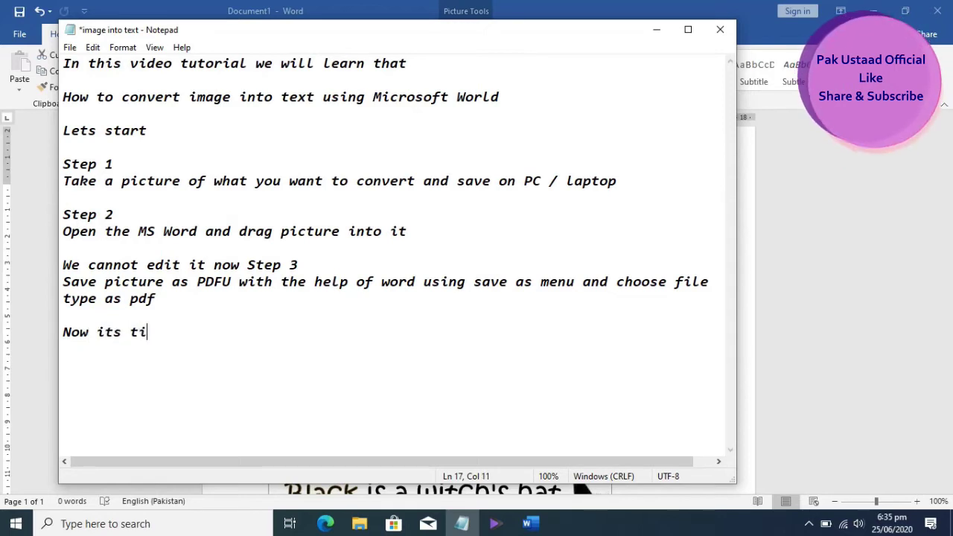
{"action": "type", "text": "me to convert image to text"}
{"action": "key", "text": "Return"}
Step: Add a "Step 4" heading with "Open PDFU saved with MS word" beneath it, followed by a blank line
{"action": "type", "text": "Step "}
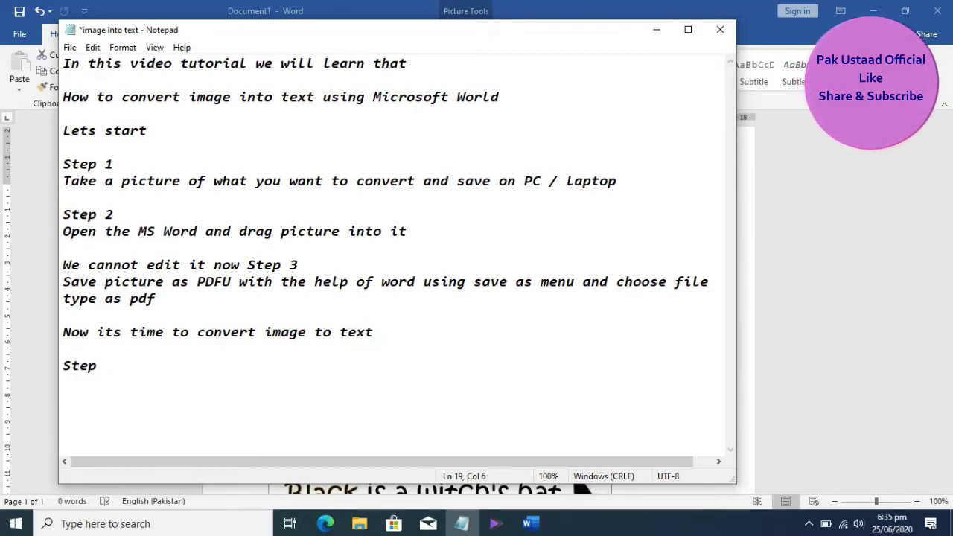
{"action": "type", "text": "4"}
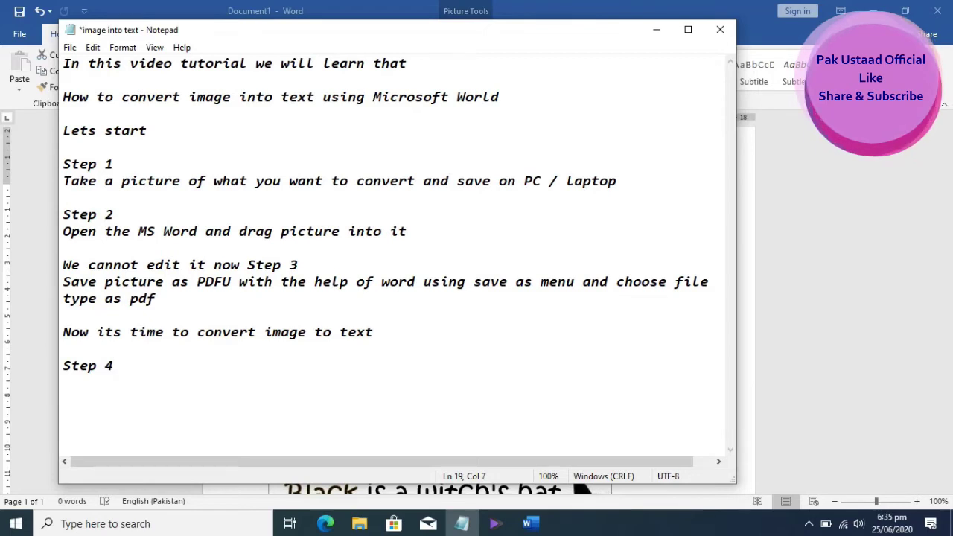
{"action": "key", "text": "Return"}
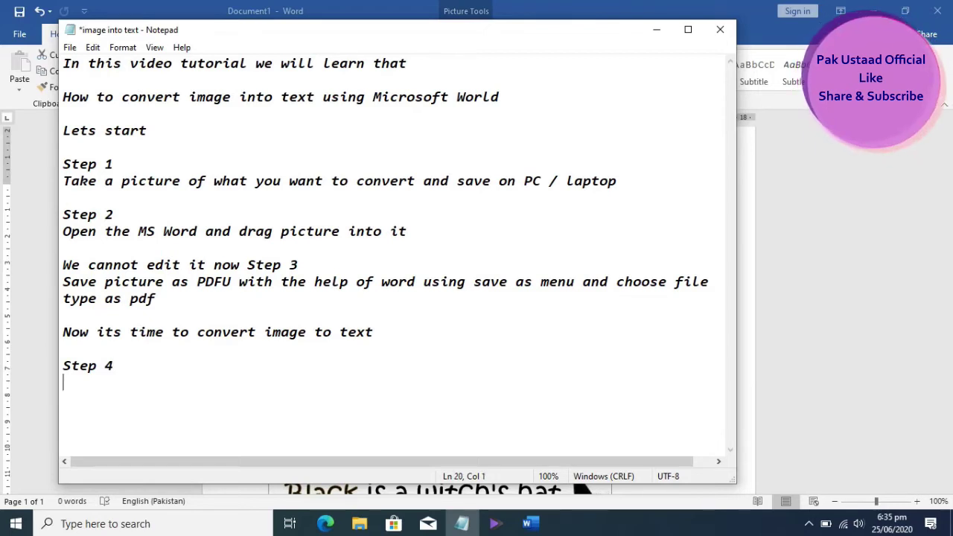
{"action": "type", "text": "Open PDF"}
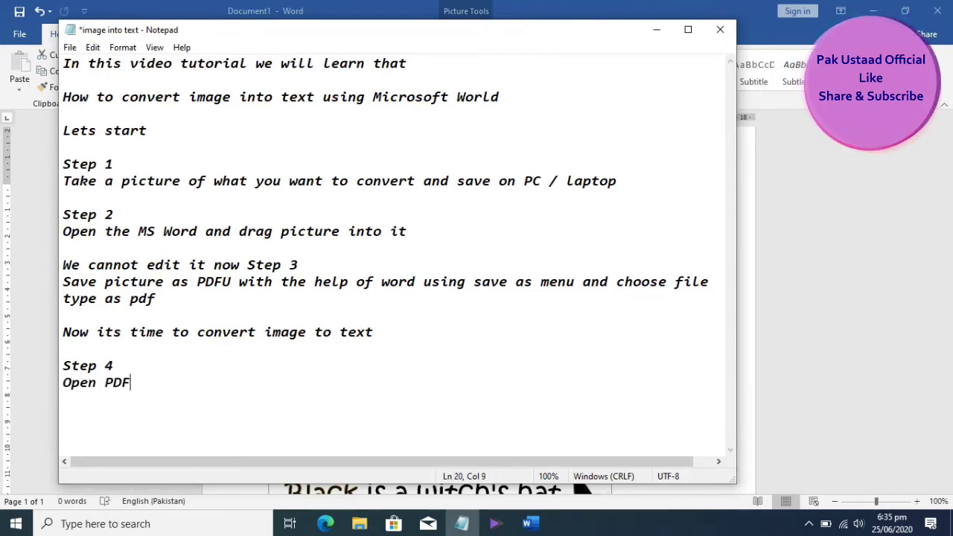
{"action": "type", "text": "U saved with "}
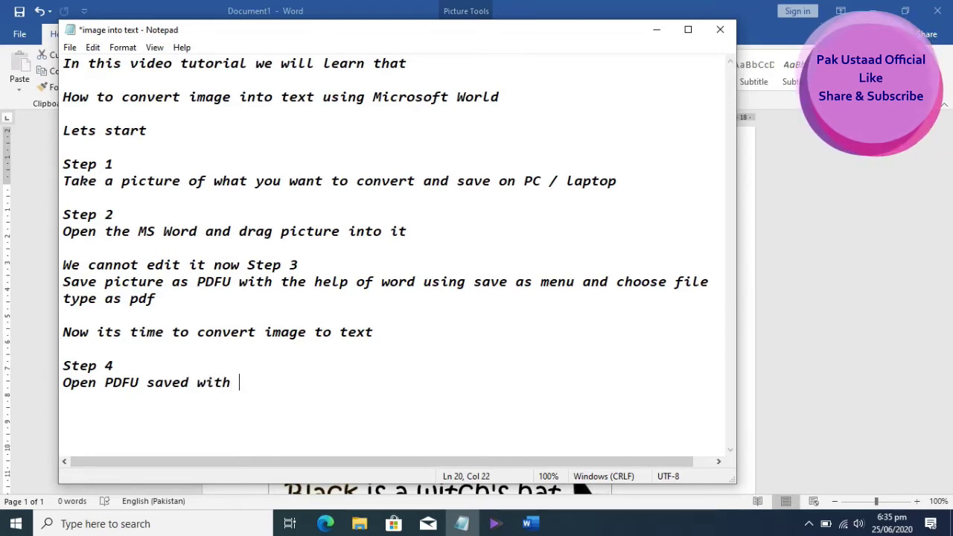
{"action": "type", "text": "MS word"}
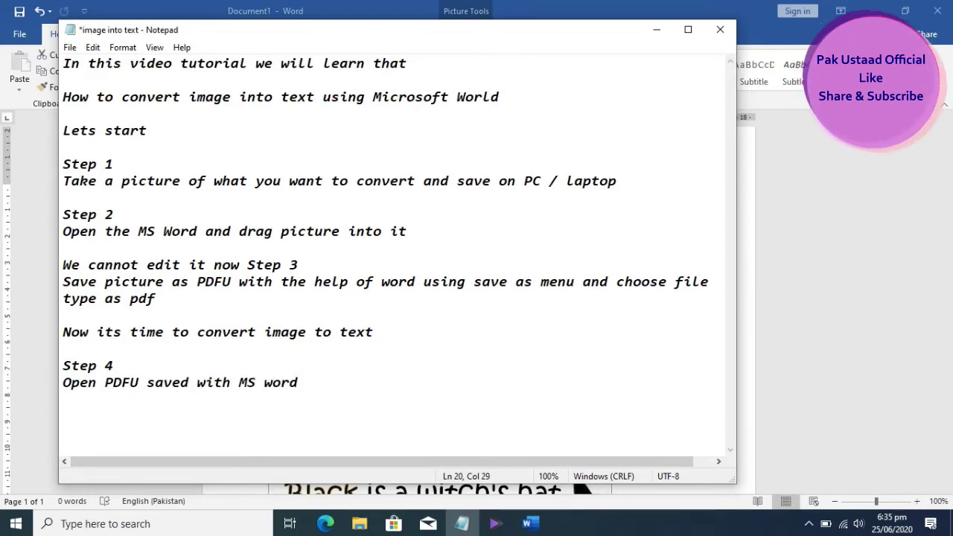
{"action": "key", "text": "Return"}
{"action": "key", "text": "Return"}
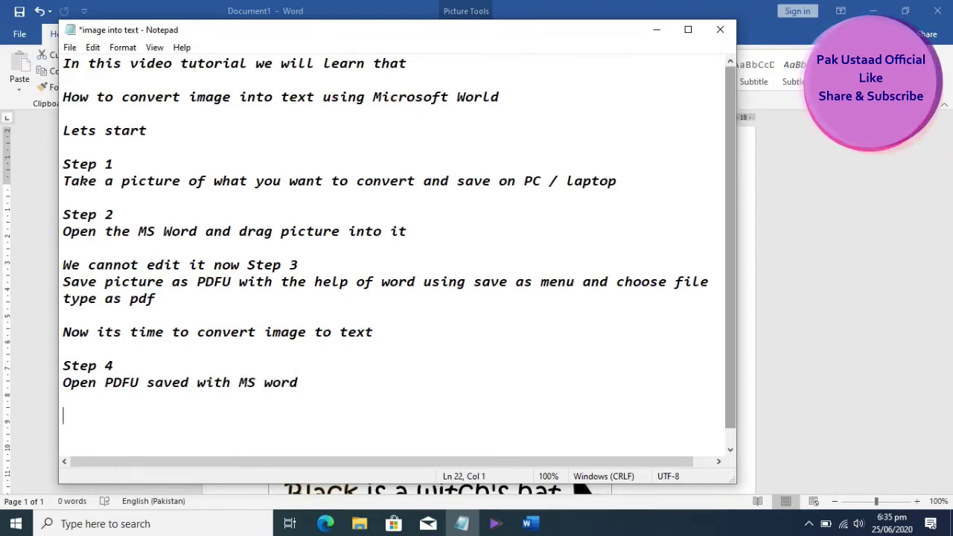
Step: Switch to Word and open the "Converted image to text" PDF from the Desktop
{"action": "key", "text": "alt+Tab"}
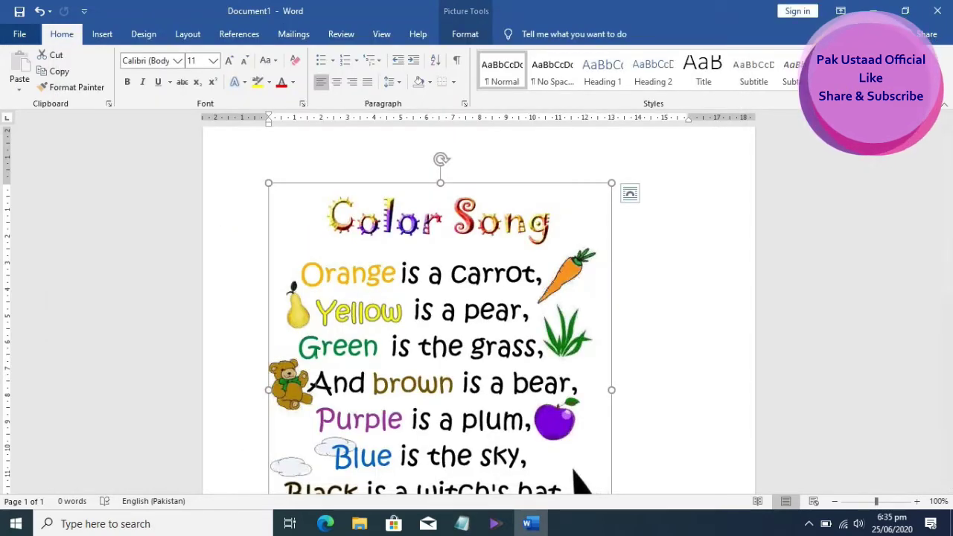
{"action": "left_click", "coordinate": [19, 34]}
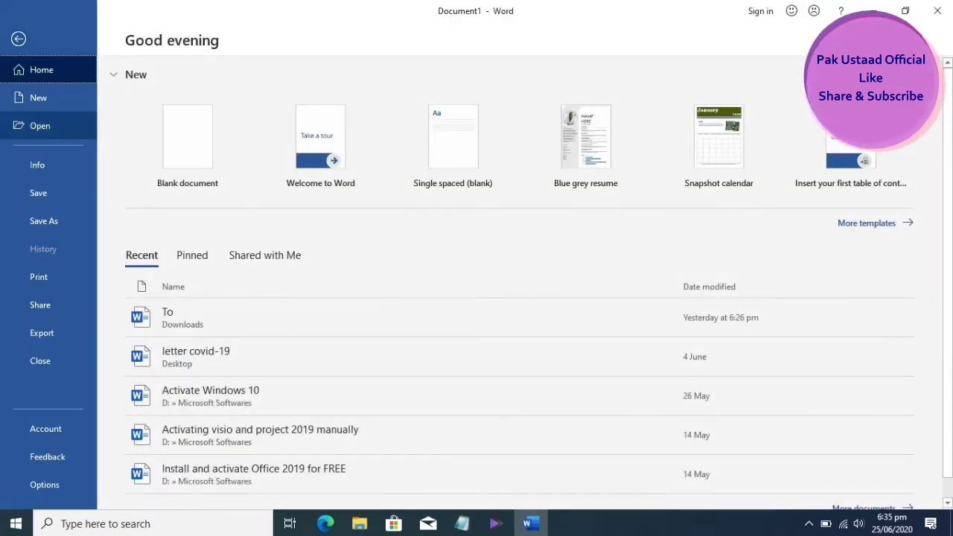
{"action": "left_click", "coordinate": [40, 125]}
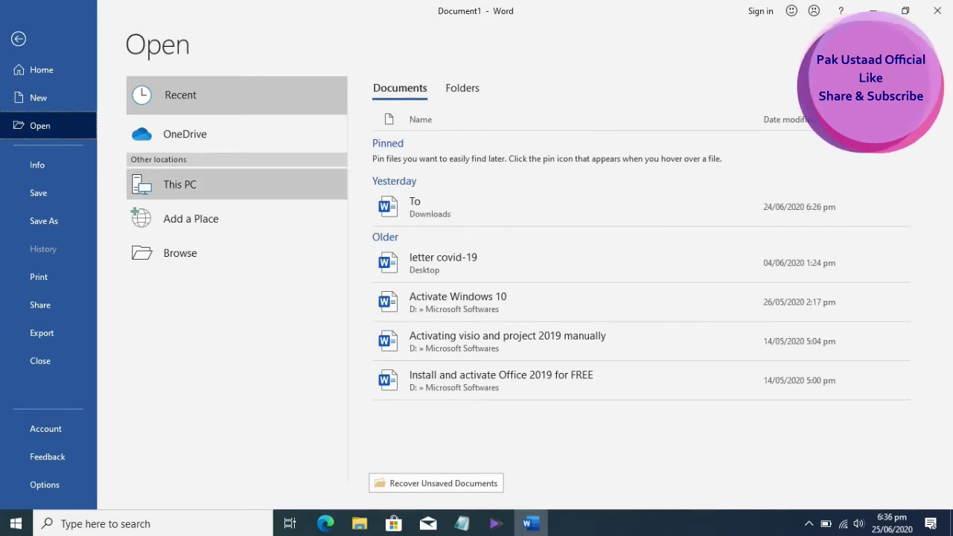
{"action": "left_click", "coordinate": [179, 184]}
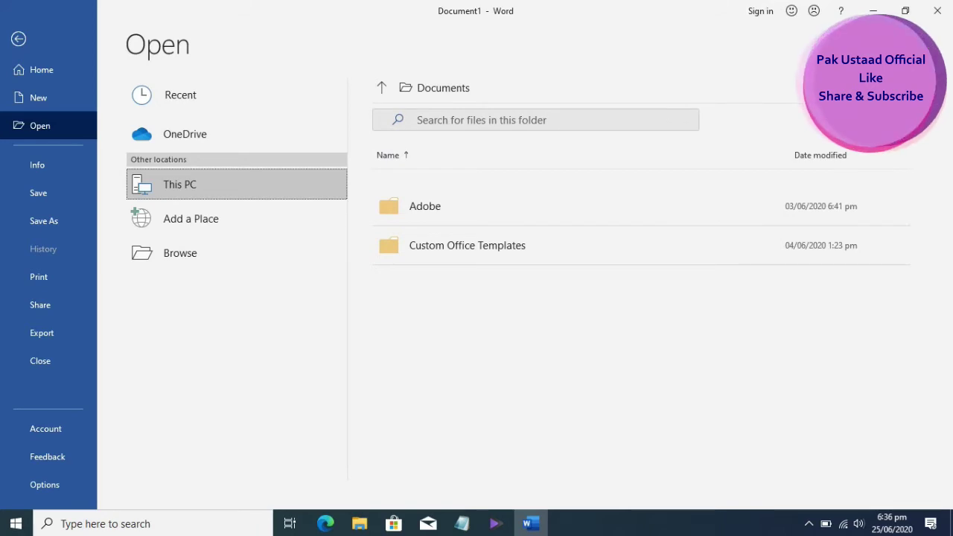
{"action": "key", "text": "Return"}
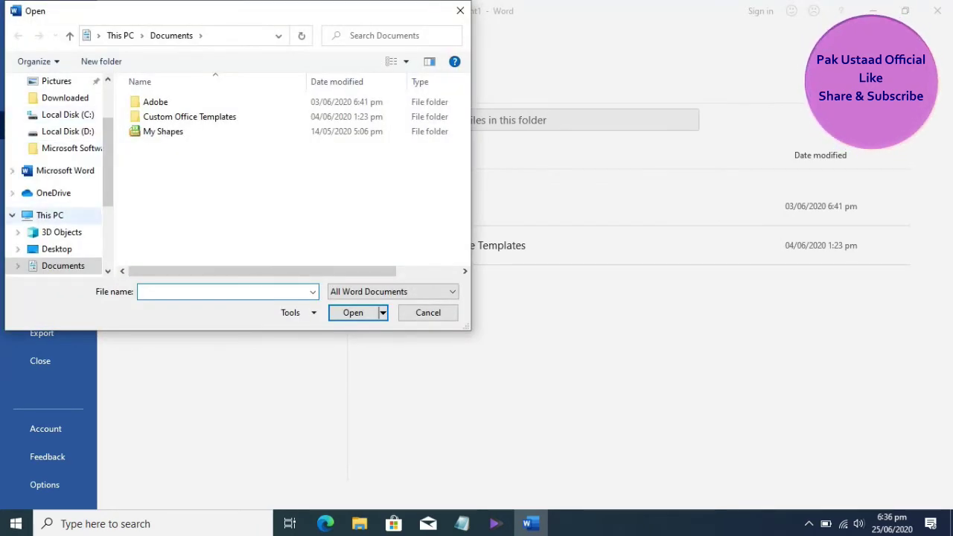
{"action": "left_click", "coordinate": [57, 248]}
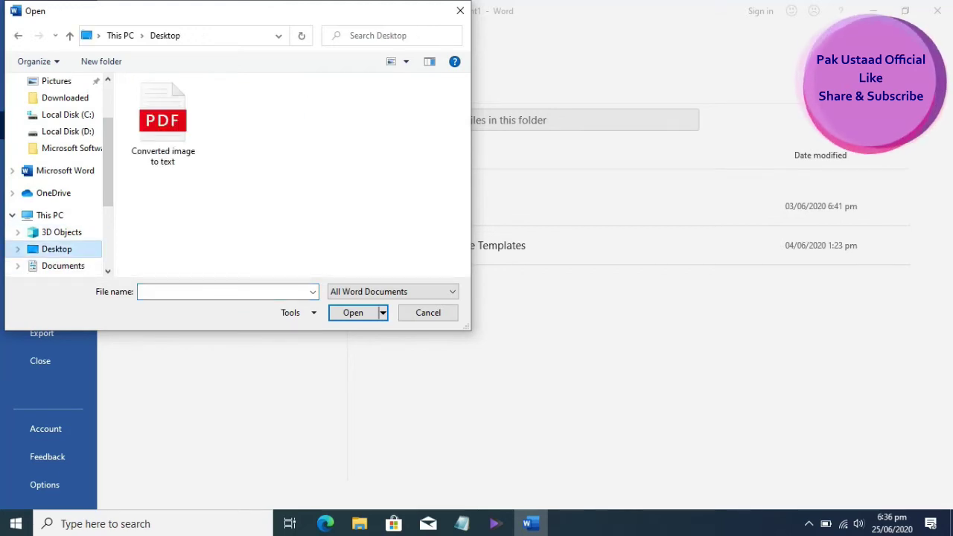
{"action": "left_click", "coordinate": [163, 123]}
{"action": "key", "text": "Return"}
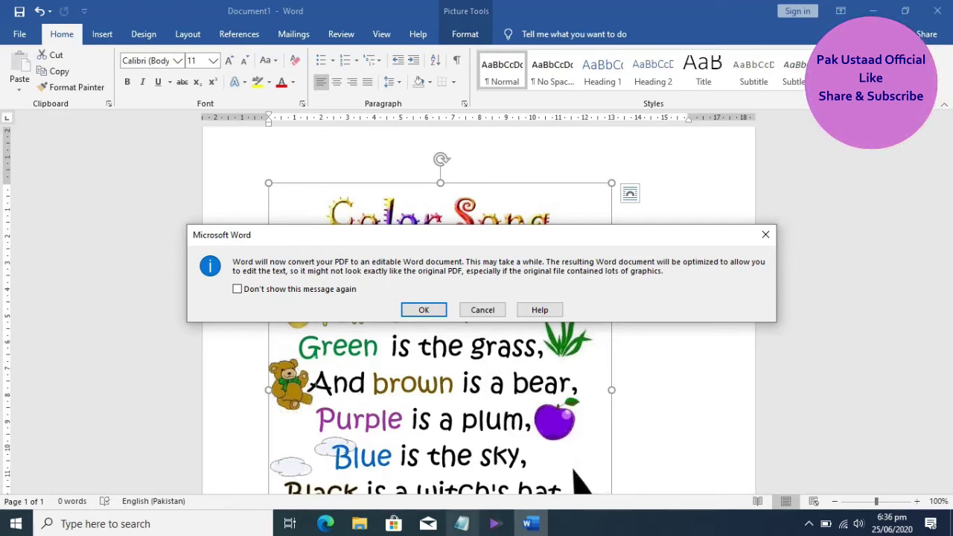
Step: Switch to the Notepad notes and add the line "Here it is word is asking to convert PDFU into text lets do it", followed by a blank line
{"action": "left_click", "coordinate": [462, 524]}
{"action": "type", "text": "He"}
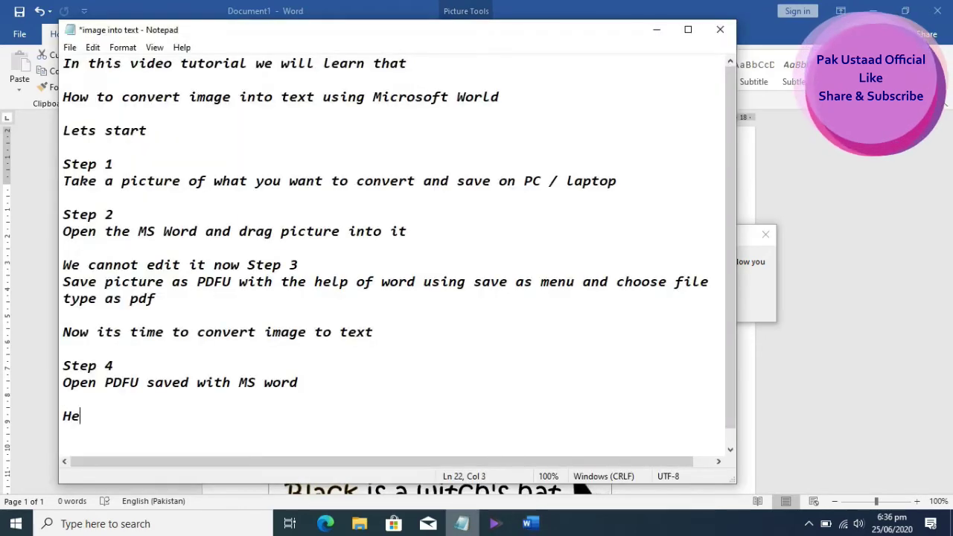
{"action": "type", "text": "re it is word "}
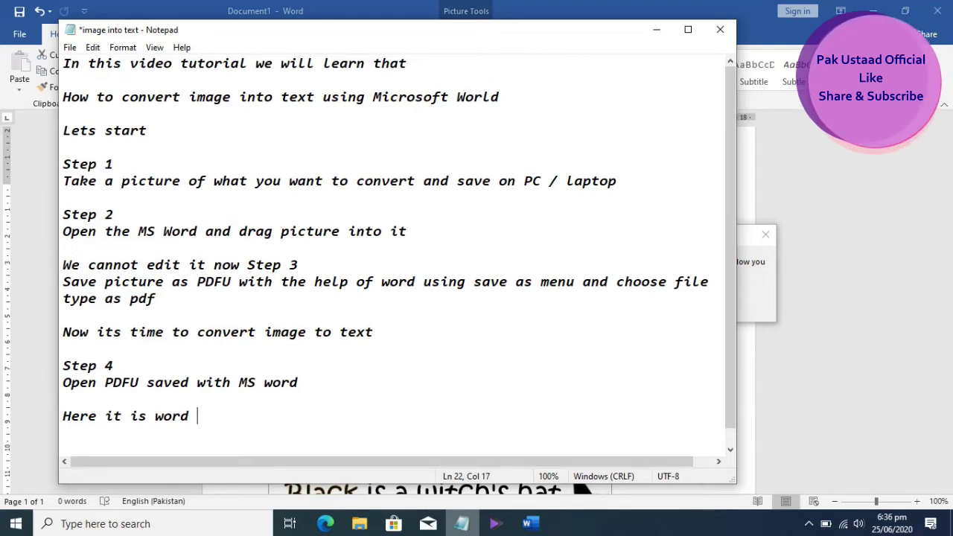
{"action": "type", "text": "is asking to w"}
{"action": "key", "text": "BackSpace"}
{"action": "type", "text": "convert "}
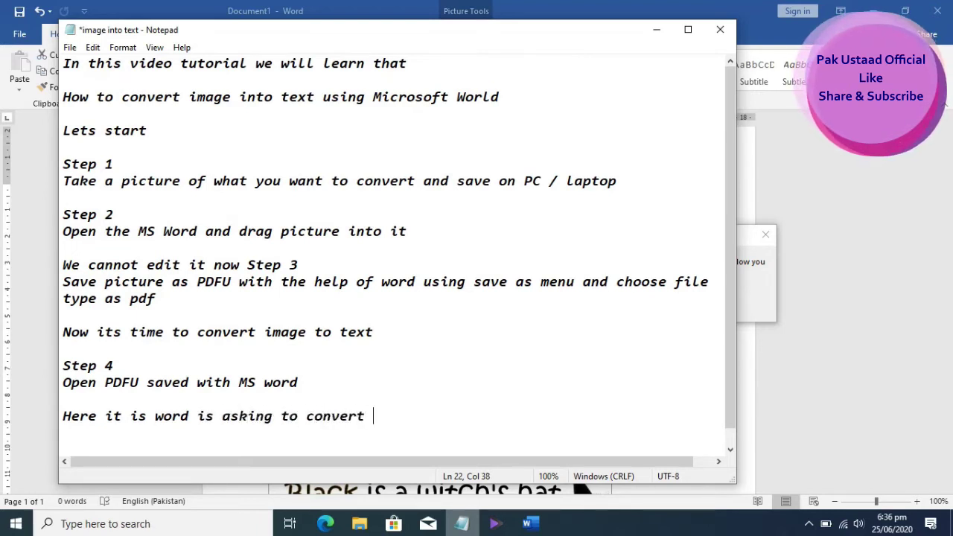
{"action": "type", "text": "PDFU into tex"}
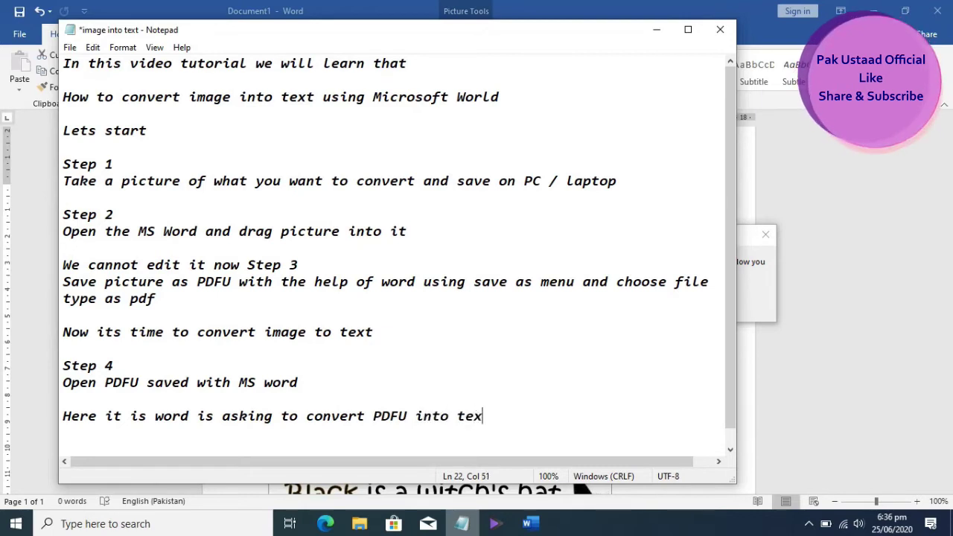
{"action": "type", "text": "t lets do it"}
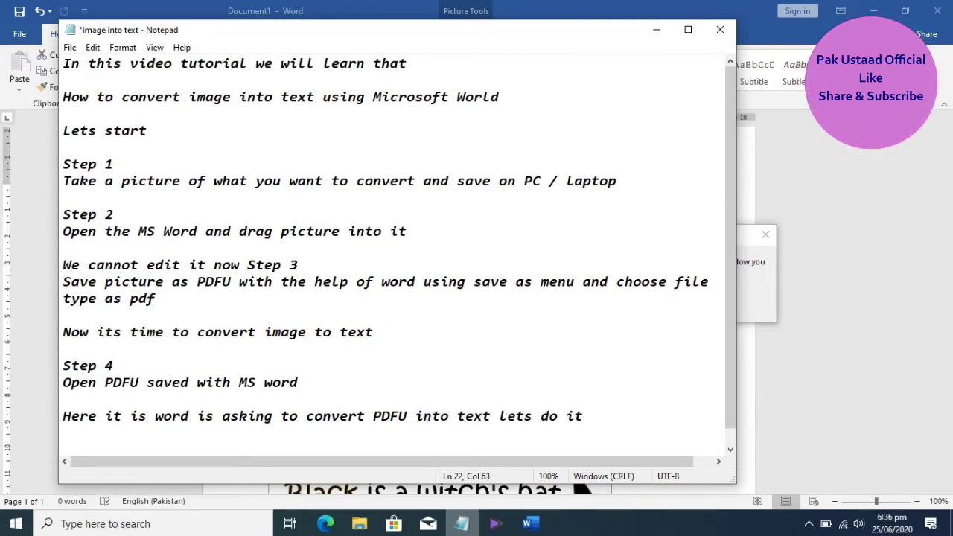
{"action": "key", "text": "Return"}
{"action": "key", "text": "Return"}
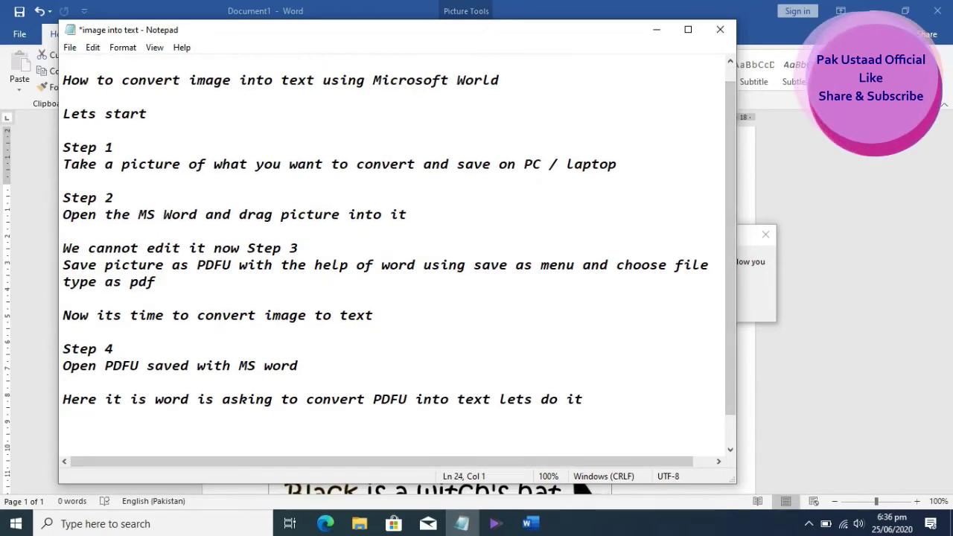
Step: Return to Word, accept the PDF conversion to an editable document, and look through the converted Color Song text
{"action": "key", "text": "alt+Tab"}
{"action": "key", "text": "Return"}
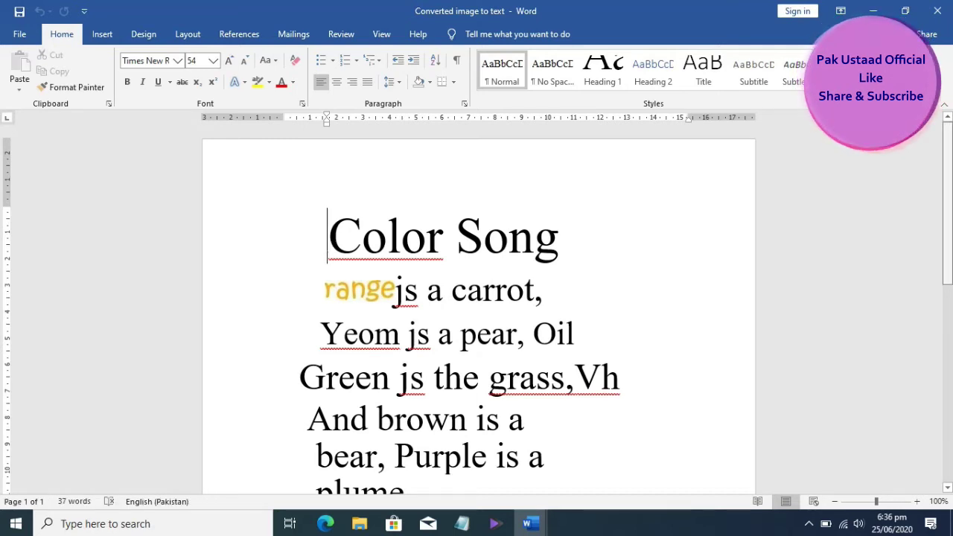
{"action": "scroll", "coordinate": [479, 305], "scroll_direction": "down", "scroll_amount": 5}
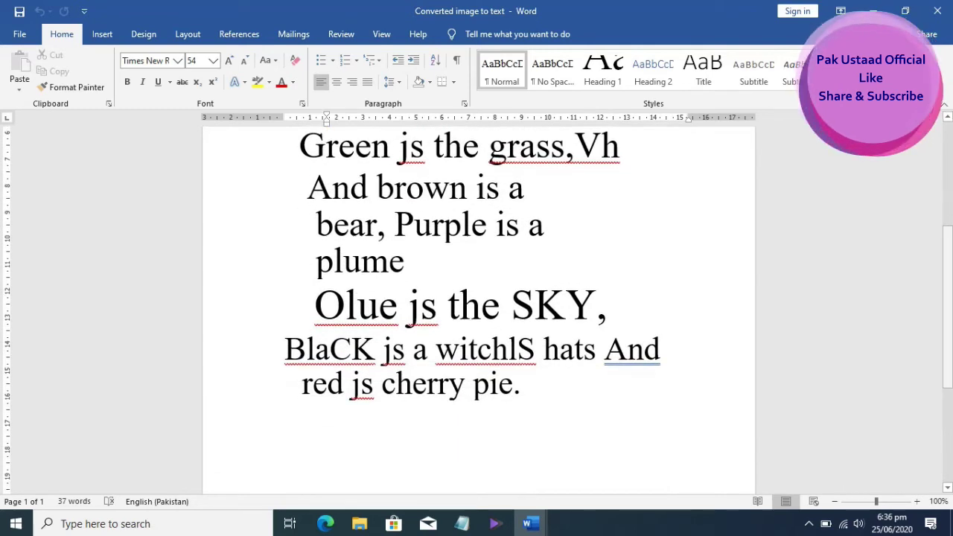
{"action": "scroll", "coordinate": [479, 305], "scroll_direction": "down", "scroll_amount": 2}
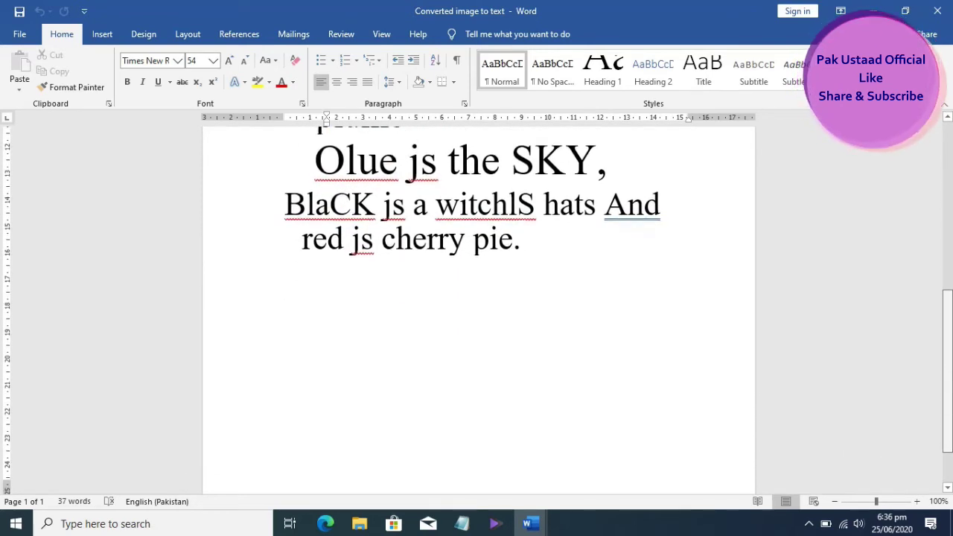
{"action": "scroll", "coordinate": [479, 305], "scroll_direction": "up", "scroll_amount": 3}
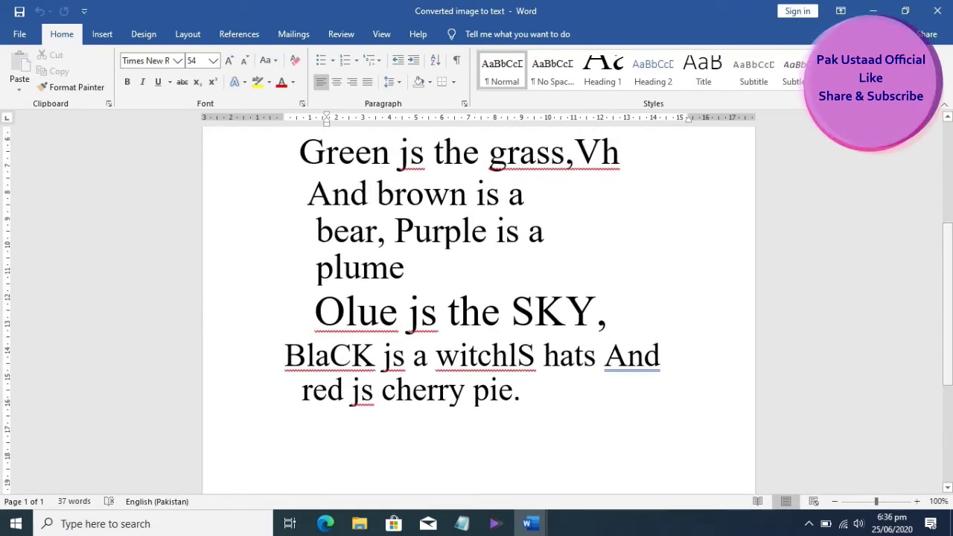
{"action": "scroll", "coordinate": [478, 305], "scroll_direction": "up", "scroll_amount": 3}
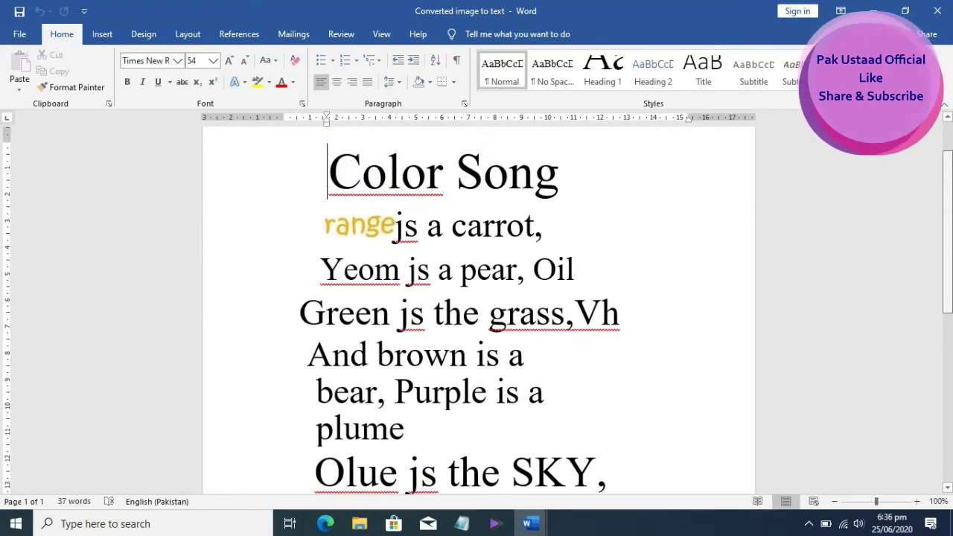
Step: Insert "Here it is" and "We can edit it now" above the Color Song title, each followed by a blank line
{"action": "left_click", "coordinate": [328, 171]}
{"action": "type", "text": "Here it"}
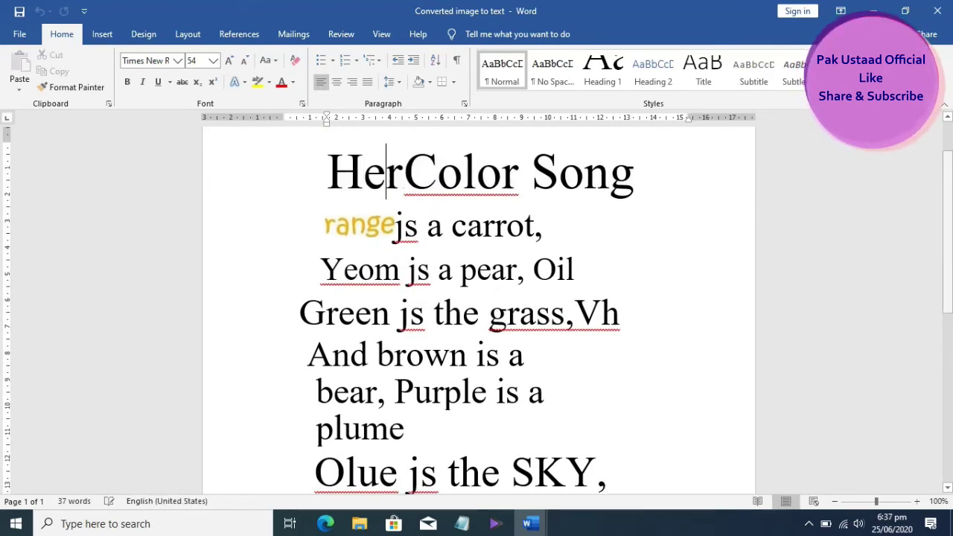
{"action": "type", "text": " is"}
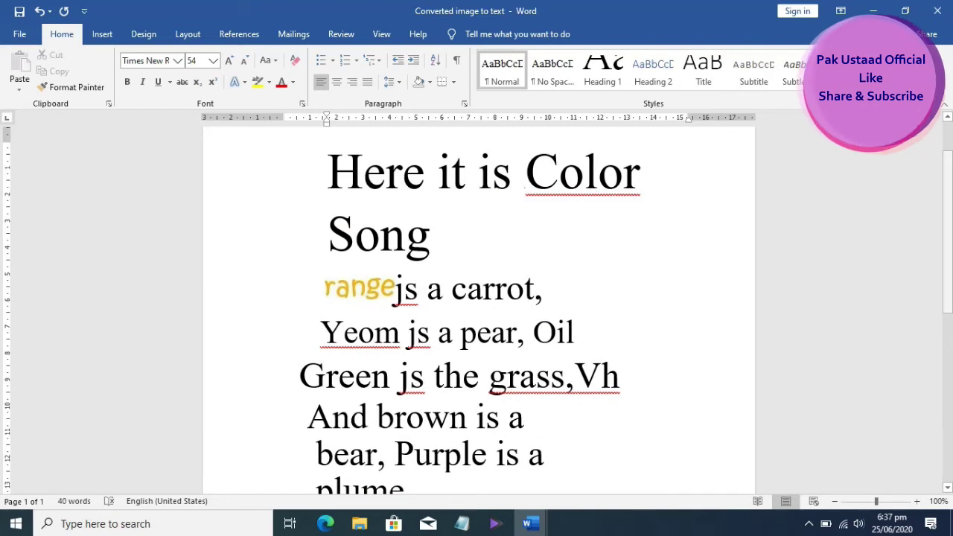
{"action": "key", "text": "Return"}
{"action": "key", "text": "Return"}
{"action": "type", "text": "We can "}
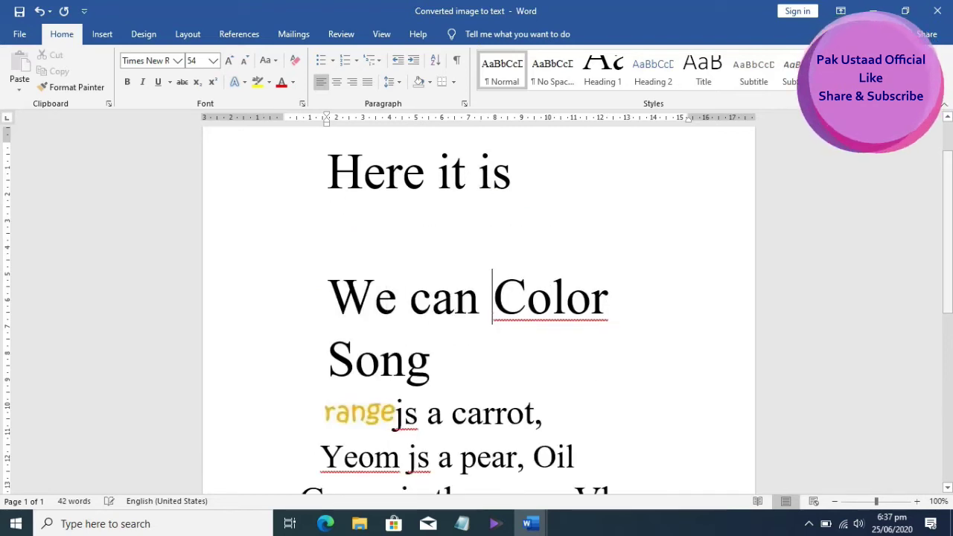
{"action": "type", "text": "edit it now"}
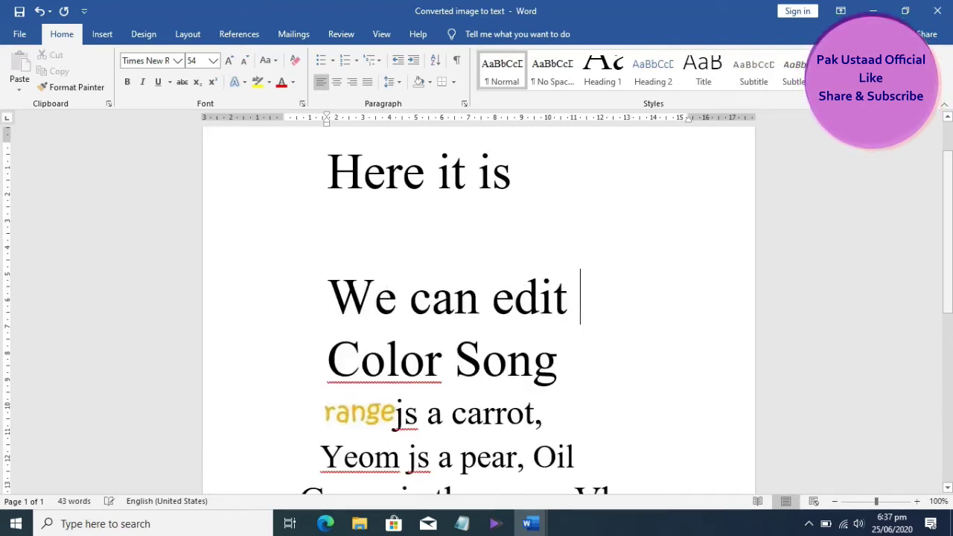
{"action": "key", "text": "Return"}
{"action": "key", "text": "Return"}
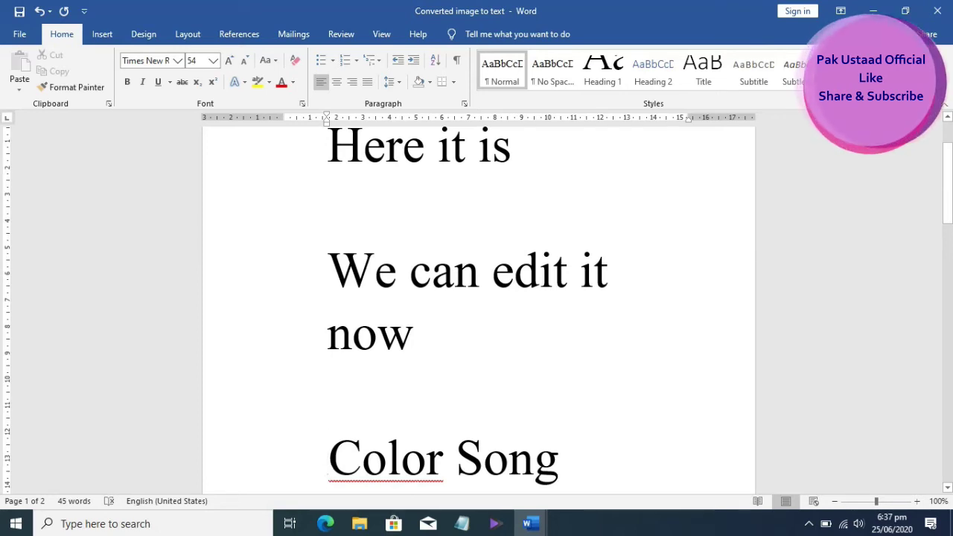
Step: Delete the "We can edit it now" and "Here it is" lines with their blank lines above the Color Song title
{"action": "key", "text": "shift+Up"}
{"action": "key", "text": "shift+Up"}
{"action": "key", "text": "shift+Up"}
{"action": "key", "text": "Delete"}
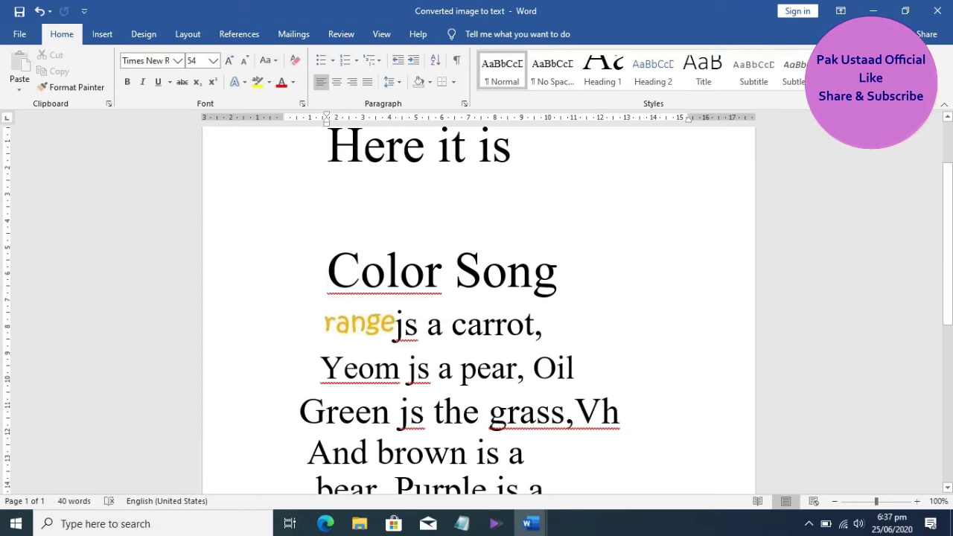
{"action": "key", "text": "shift+Up"}
{"action": "key", "text": "shift+Up"}
{"action": "key", "text": "Delete"}
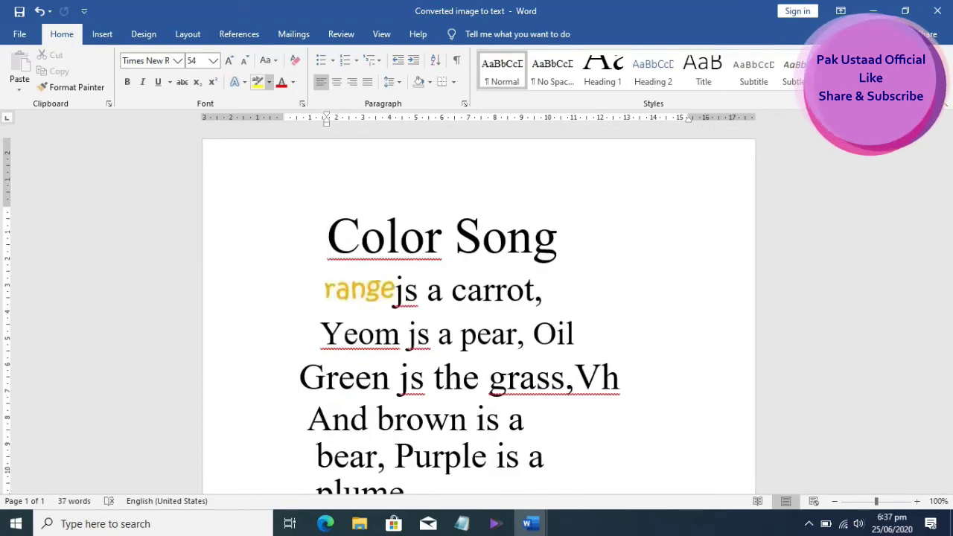
Step: Reduce both Word windows and arrange the original picture in Document1 beside the converted document to compare them
{"action": "mouse_move", "coordinate": [530, 524]}
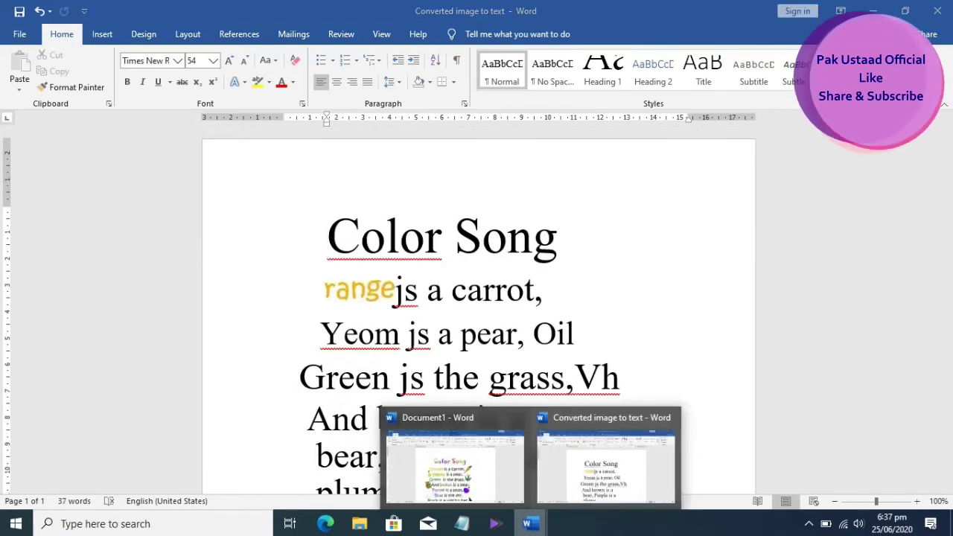
{"action": "left_click", "coordinate": [451, 436]}
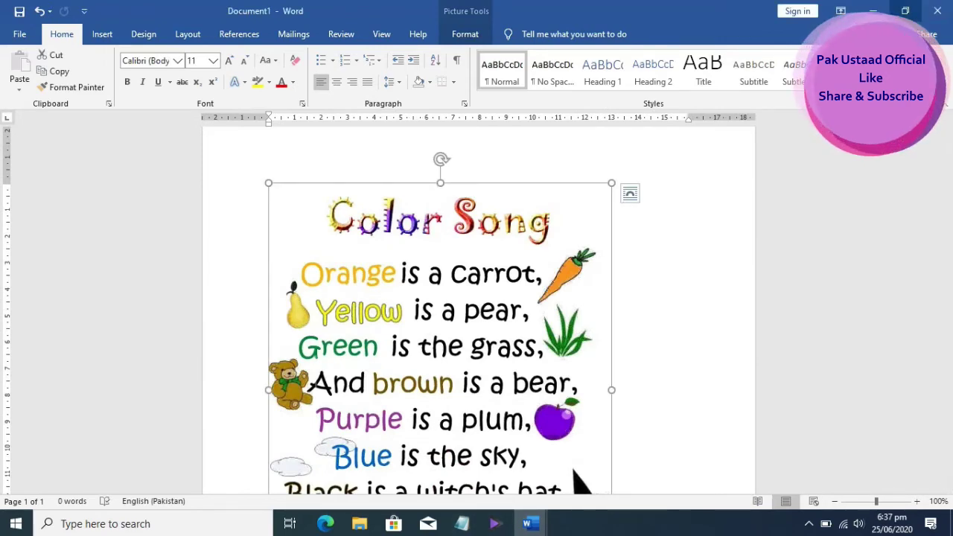
{"action": "left_click", "coordinate": [905, 10]}
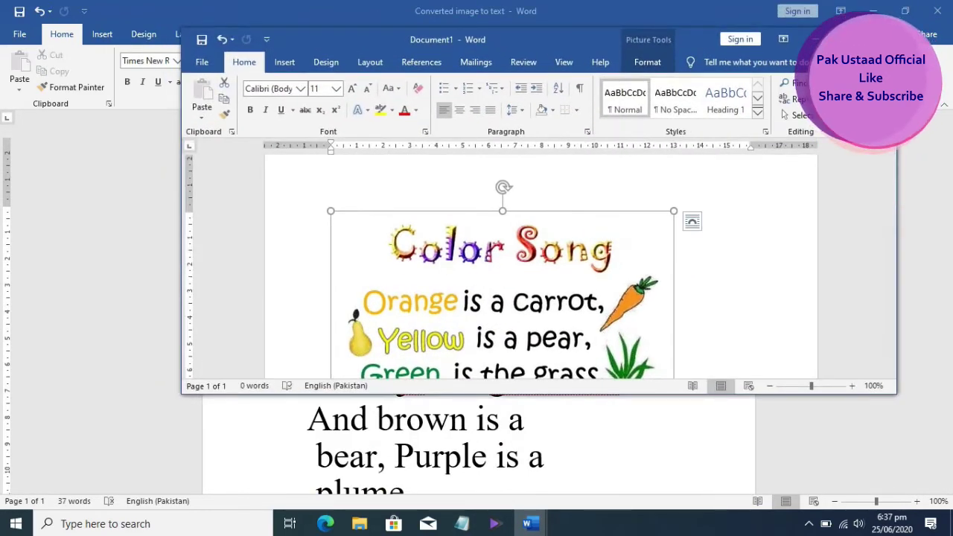
{"action": "key", "text": "alt+Tab"}
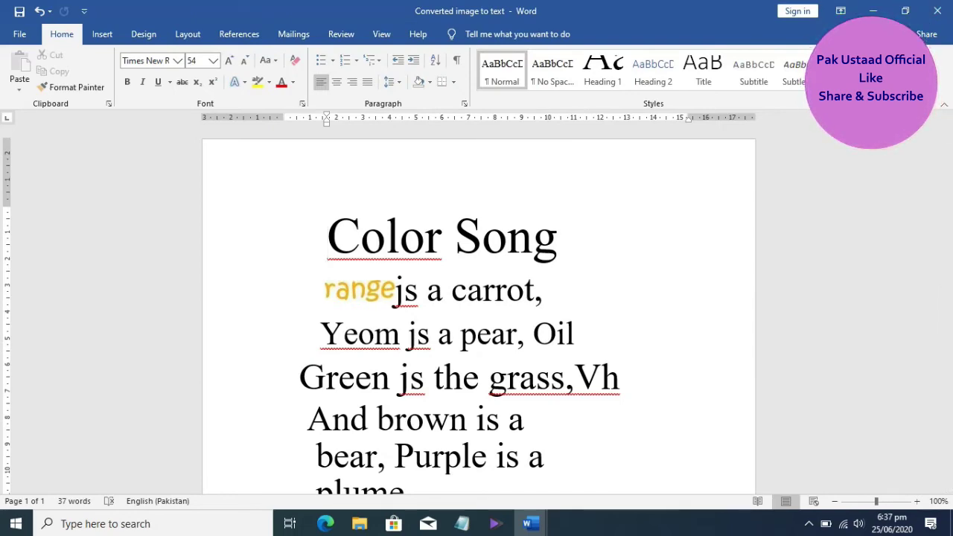
{"action": "key", "text": "super+Down"}
{"action": "left_click_drag", "start_coordinate": [417, 55], "coordinate": [526, 108]}
{"action": "left_click_drag", "start_coordinate": [373, 39], "coordinate": [38, 108]}
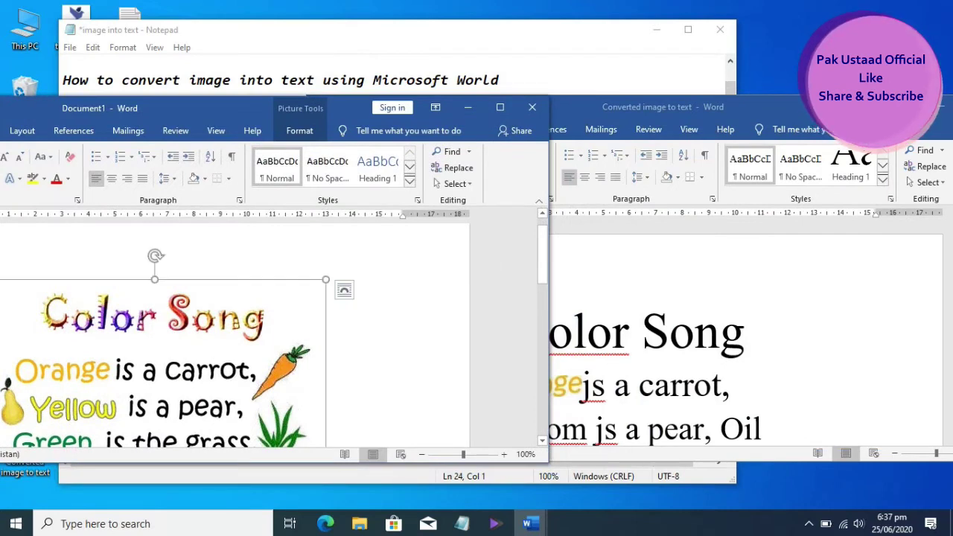
{"action": "left_click_drag", "start_coordinate": [856, 106], "coordinate": [875, 76]}
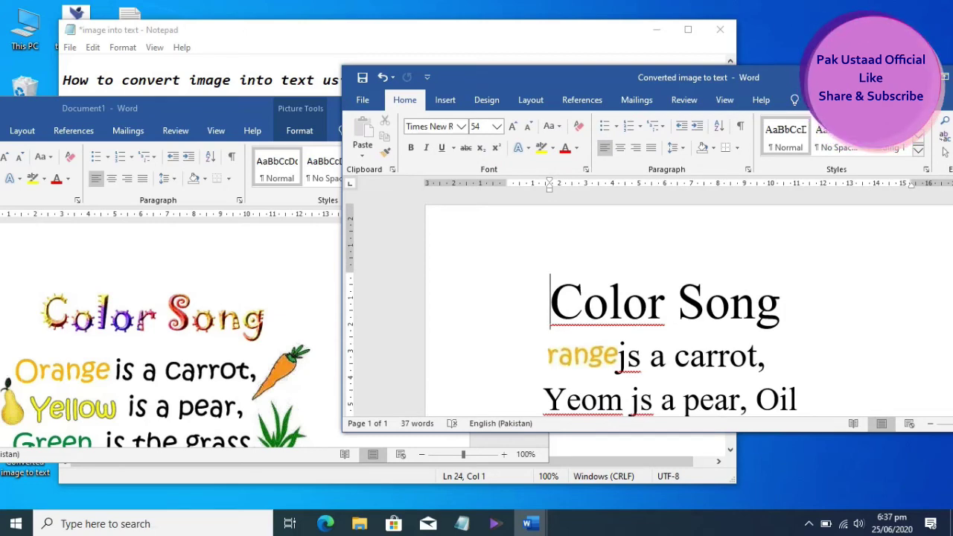
{"action": "left_click_drag", "start_coordinate": [876, 77], "coordinate": [705, 100]}
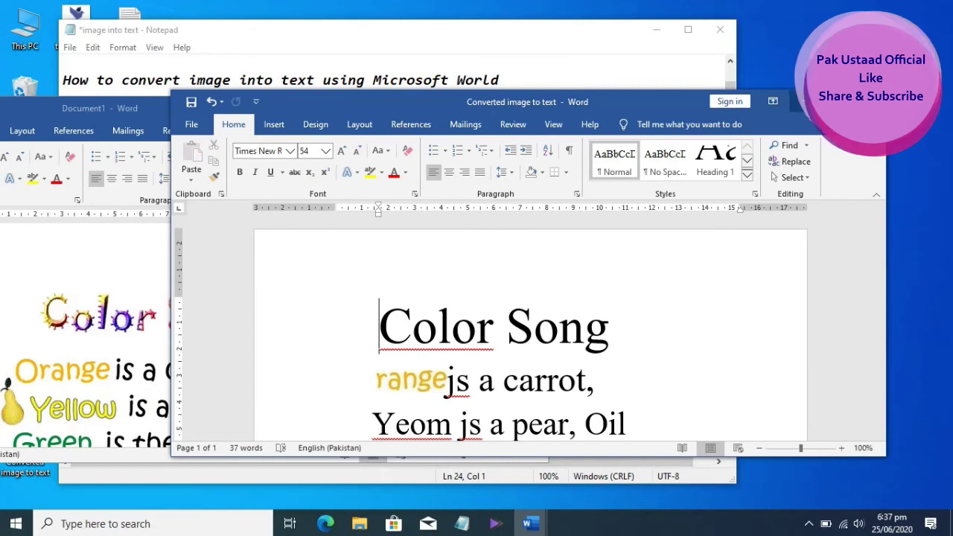
Step: Minimize both Word windows and add the line "Hurrah Success its done but format is changed" to the Notepad notes
{"action": "left_click", "coordinate": [808, 102]}
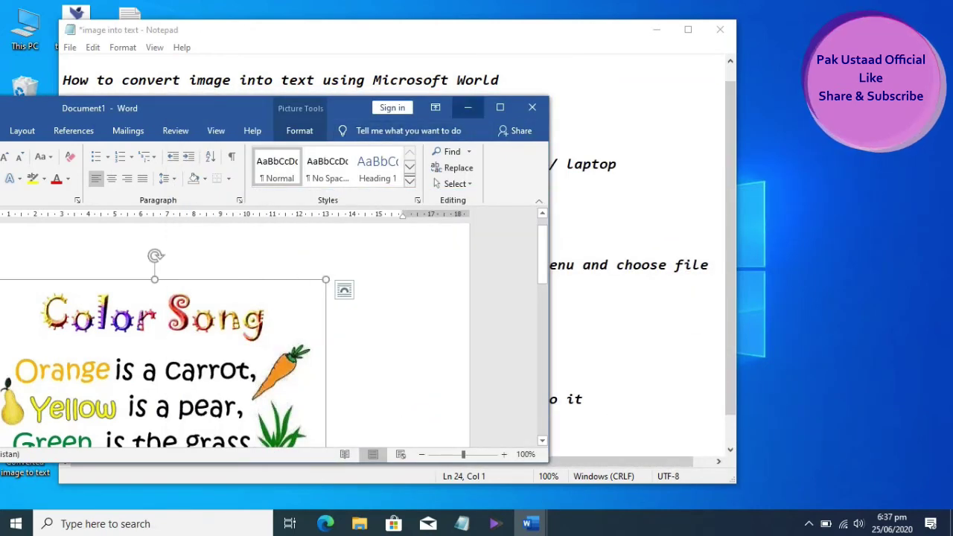
{"action": "left_click", "coordinate": [468, 107]}
{"action": "type", "text": "Hu"}
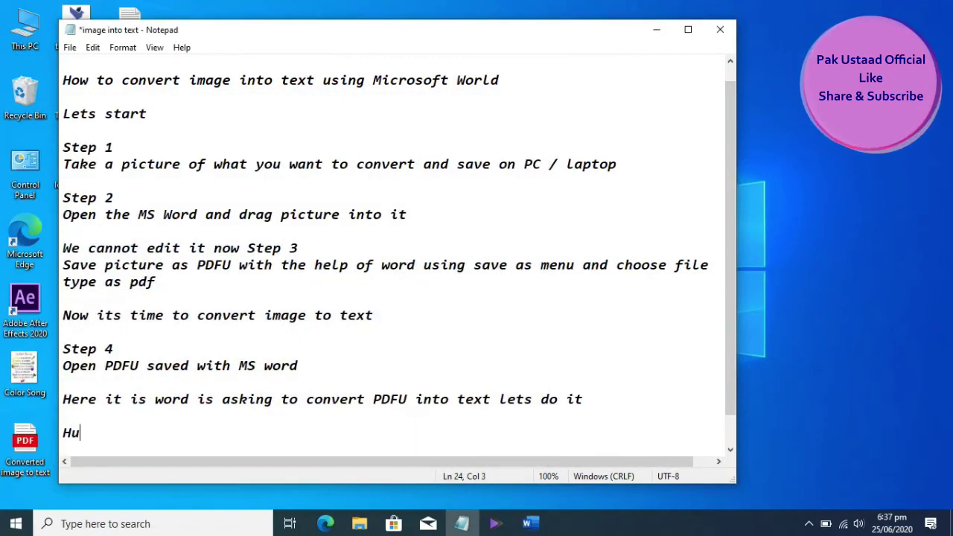
{"action": "type", "text": "rra h "}
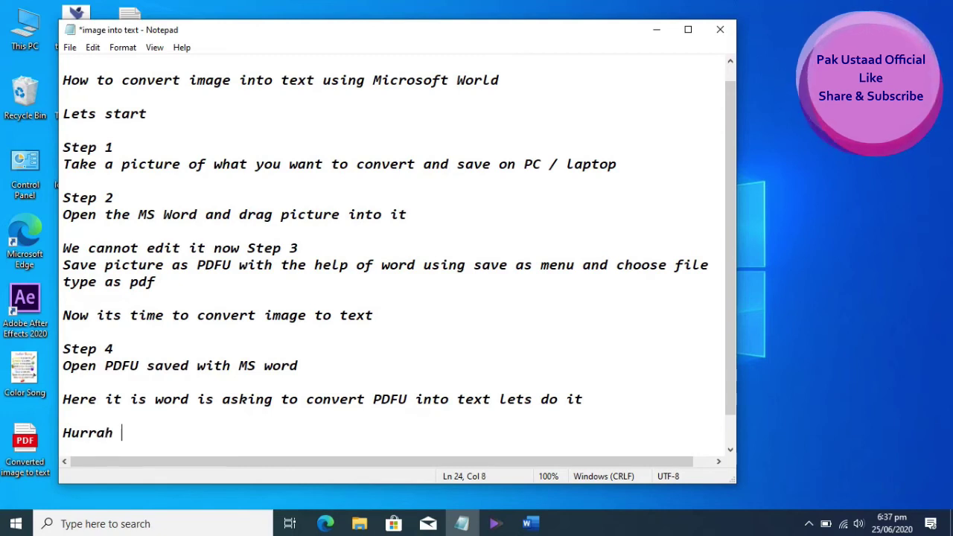
{"action": "type", "text": "Success its done"}
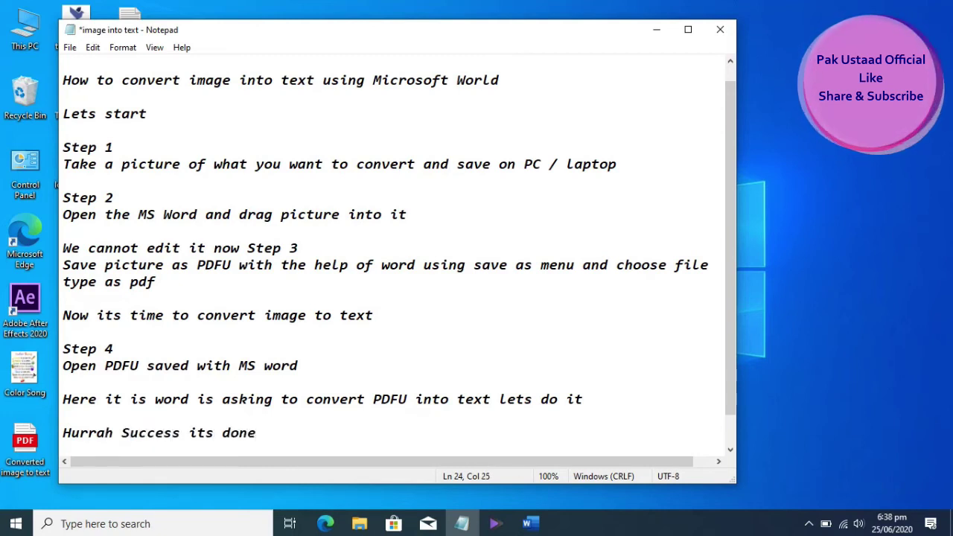
{"action": "type", "text": " but format is changed"}
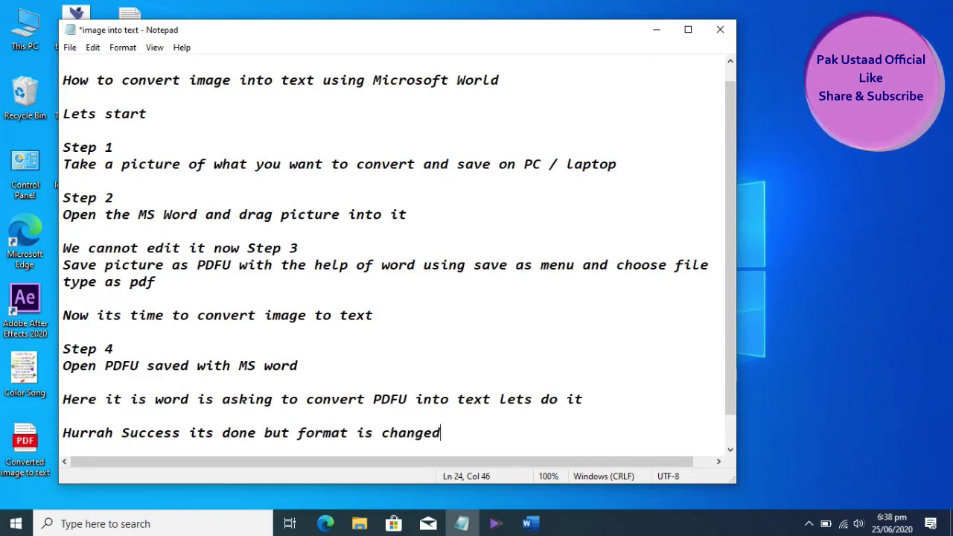
Step: Extend the "Hurrah Success its done but format is changed" line with "and few letters missing but"
{"action": "key", "text": "BackSpace"}
{"action": "key", "text": "BackSpace"}
{"action": "key", "text": "BackSpace"}
{"action": "key", "text": "BackSpace"}
{"action": "key", "text": "BackSpace"}
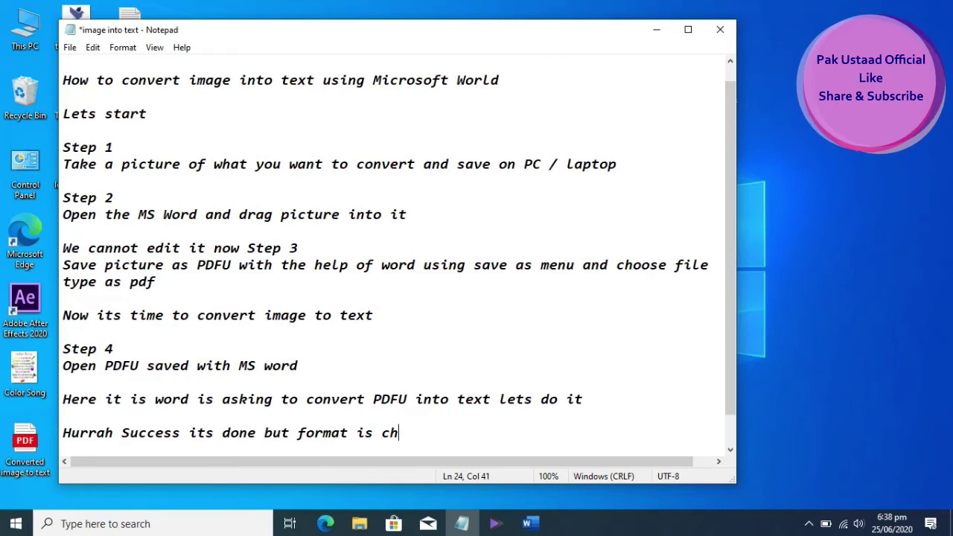
{"action": "type", "text": "anged and "}
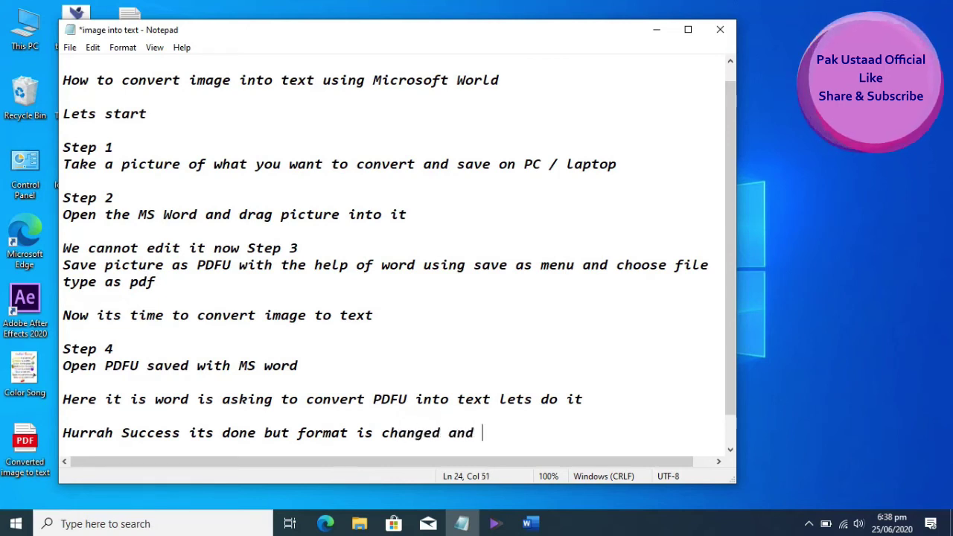
{"action": "type", "text": "few let"}
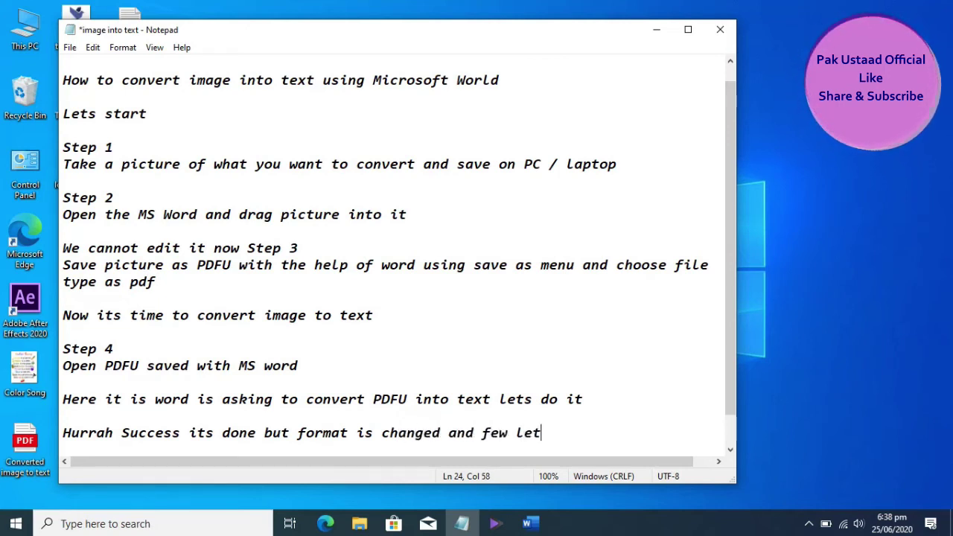
{"action": "type", "text": "ters missing but"}
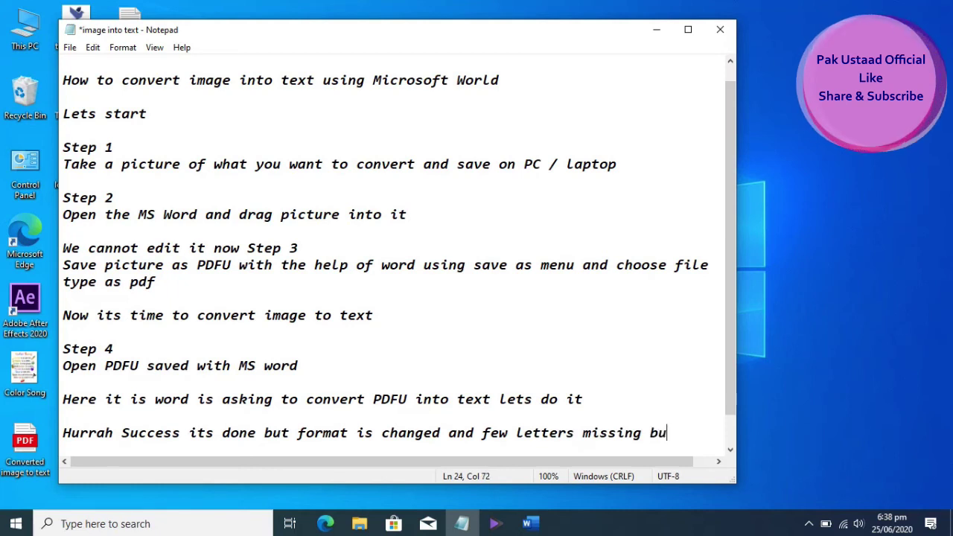
Step: Leave a blank line and add "still its effective as 95% it works and saves lot of time." at the end of the notes
{"action": "key", "text": "Return"}
{"action": "key", "text": "Return"}
{"action": "type", "text": "still "}
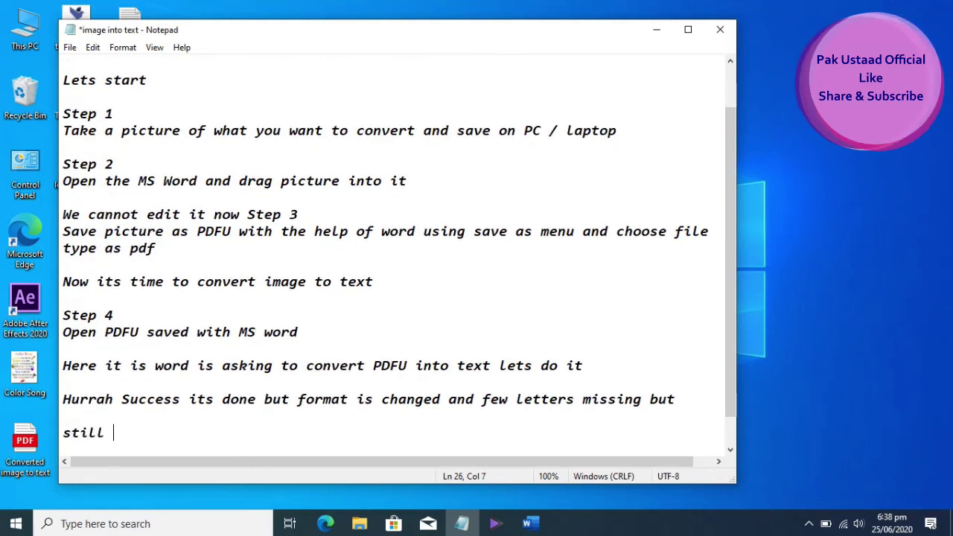
{"action": "type", "text": "it"}
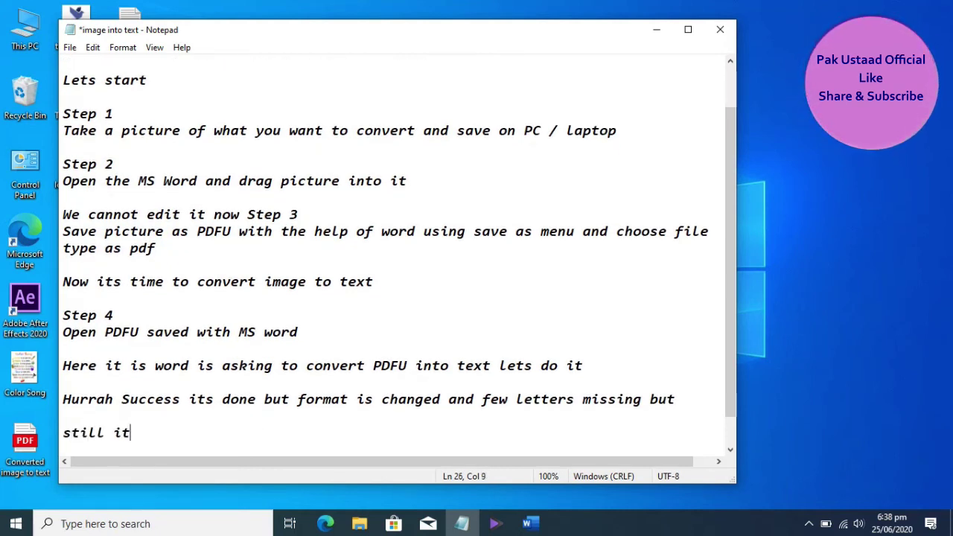
{"action": "type", "text": "s effective "}
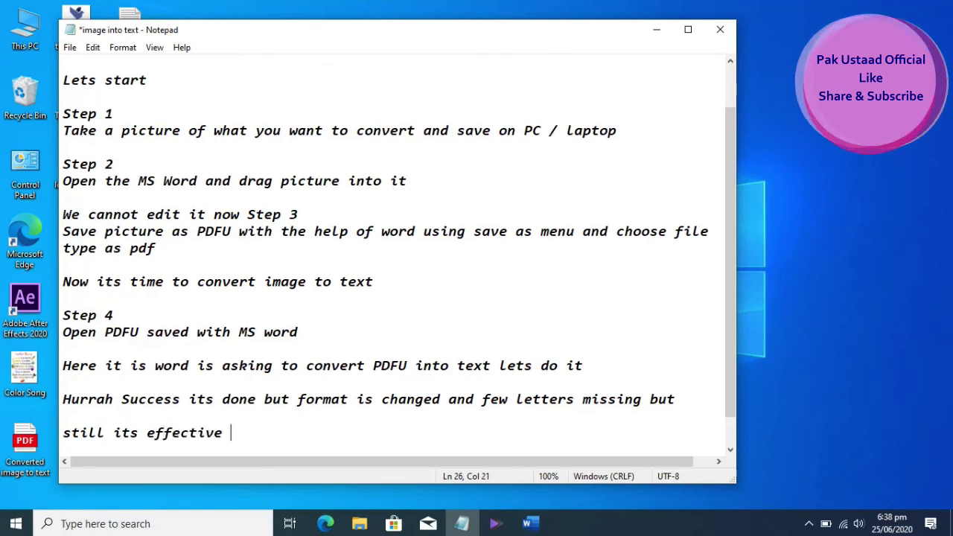
{"action": "type", "text": "as 9"}
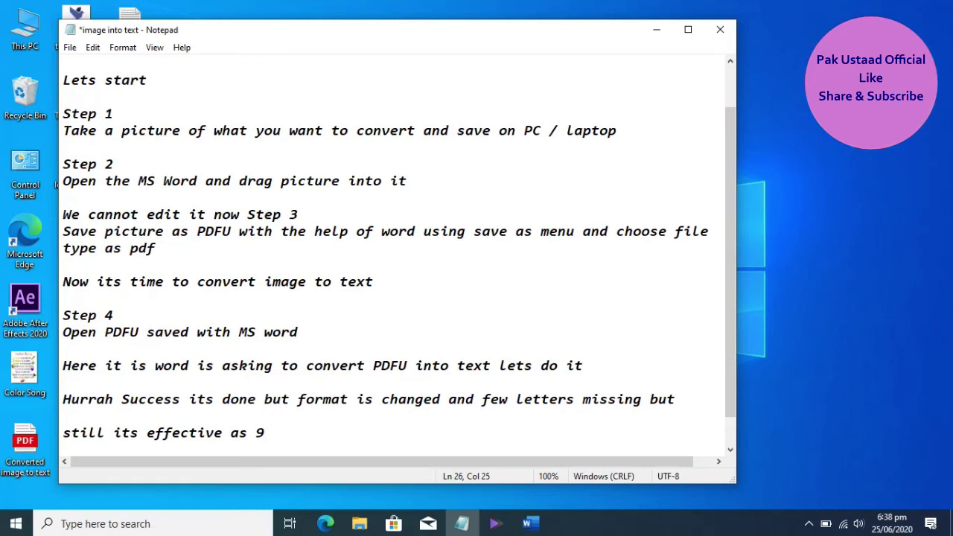
{"action": "left_click", "coordinate": [63, 382]}
{"action": "type", "text": "%"}
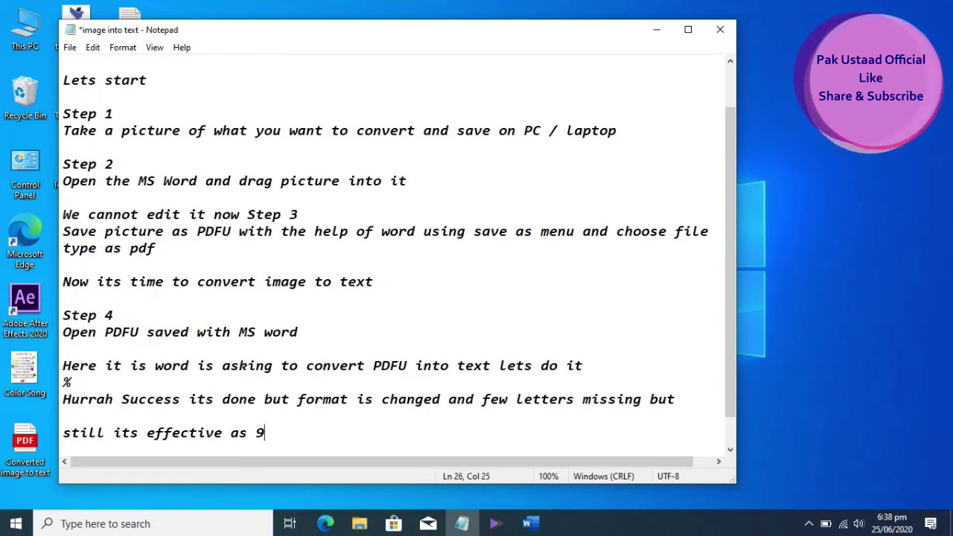
{"action": "type", "text": "5% it works"}
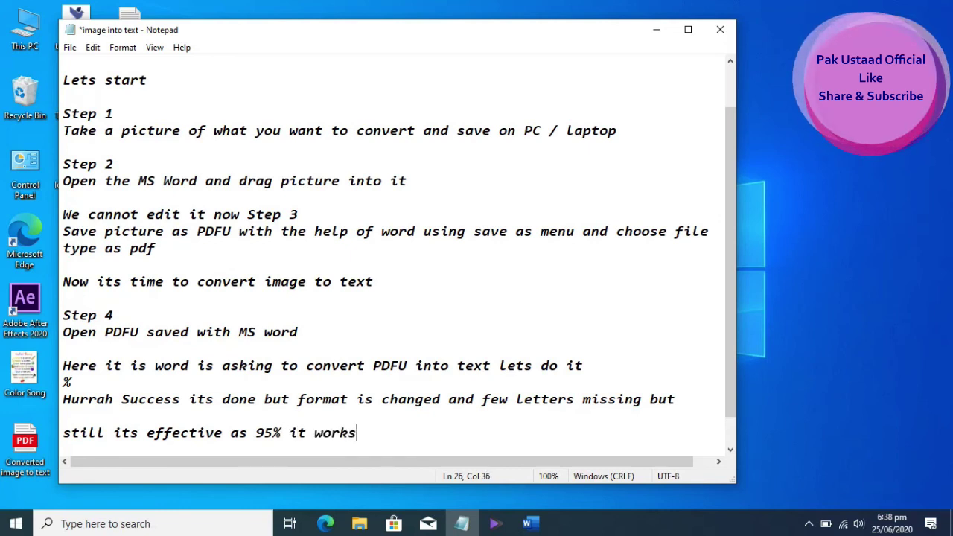
{"action": "type", "text": " and saves l"}
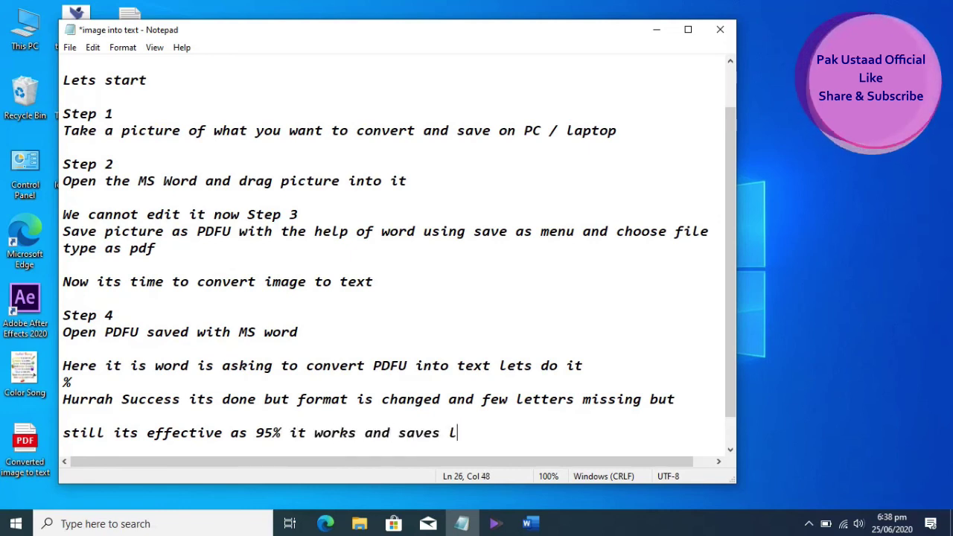
{"action": "type", "text": "ot of time"}
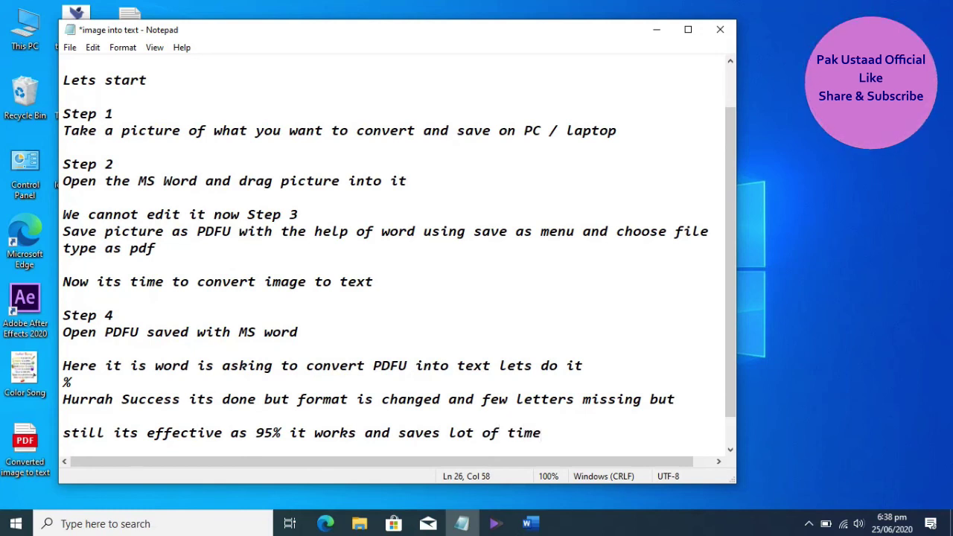
{"action": "type", "text": "."}
Step: Leave another blank line and start the closing message with "Dont forget to share the tutorial. Like"
{"action": "key", "text": "Return"}
{"action": "key", "text": "Return"}
{"action": "type", "text": "Li"}
{"action": "key", "text": "BackSpace"}
{"action": "key", "text": "BackSpace"}
{"action": "type", "text": "Dont forget "}
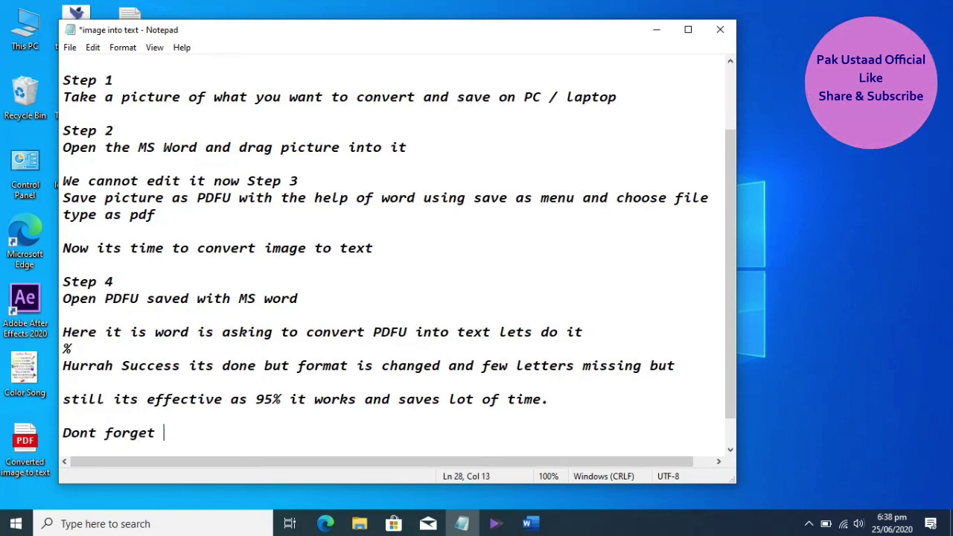
{"action": "type", "text": "to share the "}
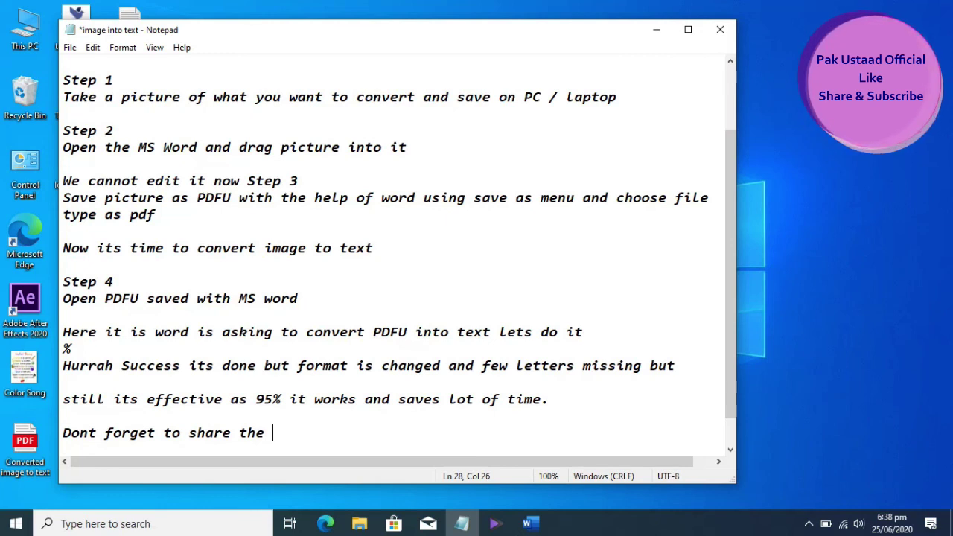
{"action": "type", "text": "tutorial "}
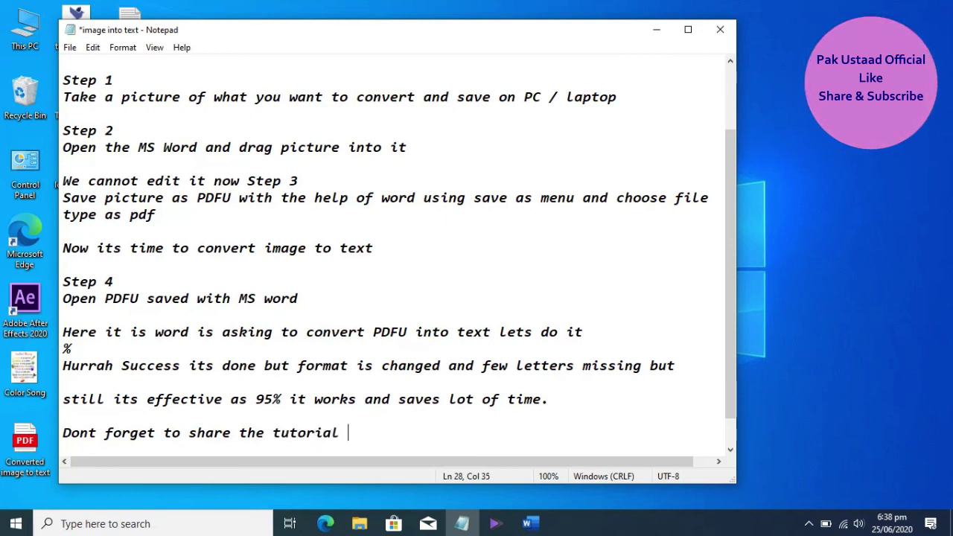
{"action": "type", "text": ". Like,"}
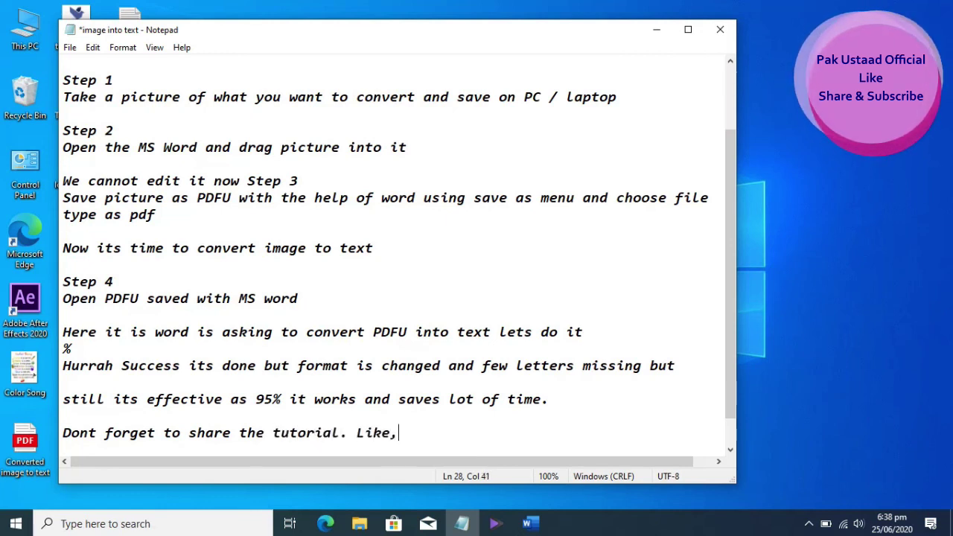
Step: Complete the closing message with "and subscribe the channel for upcoming" and put "Videos :)" on the following line
{"action": "type", "text": " Sa"}
{"action": "key", "text": "BackSpace"}
{"action": "key", "text": "BackSpace"}
{"action": "key", "text": "BackSpace"}
{"action": "key", "text": "BackSpace"}
{"action": "type", "text": "and subscribe"}
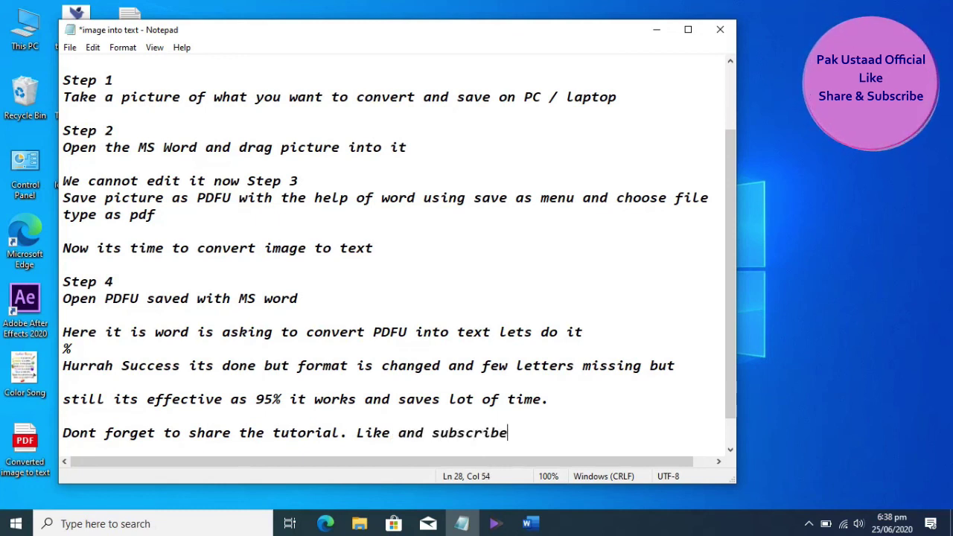
{"action": "type", "text": " the channel for"}
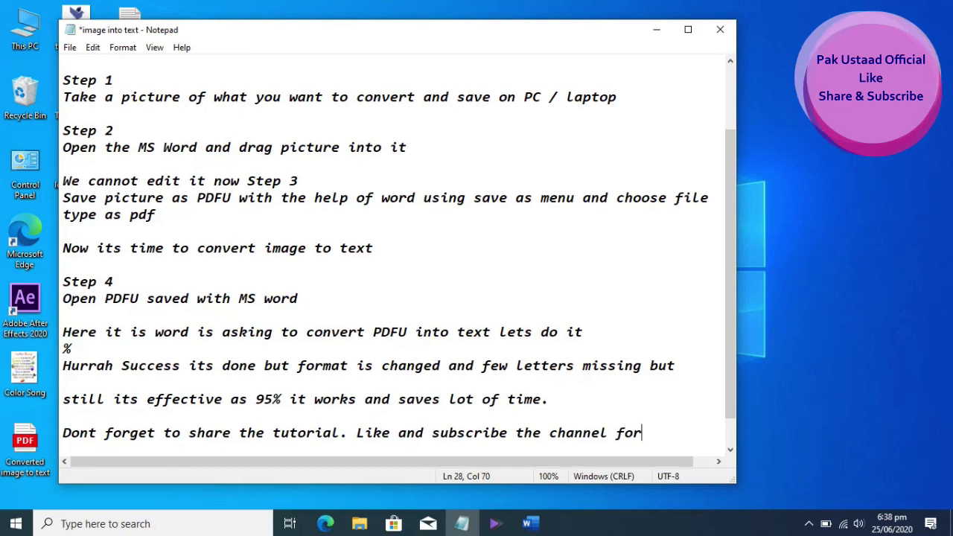
{"action": "type", "text": " upcoming"}
{"action": "key", "text": "Return"}
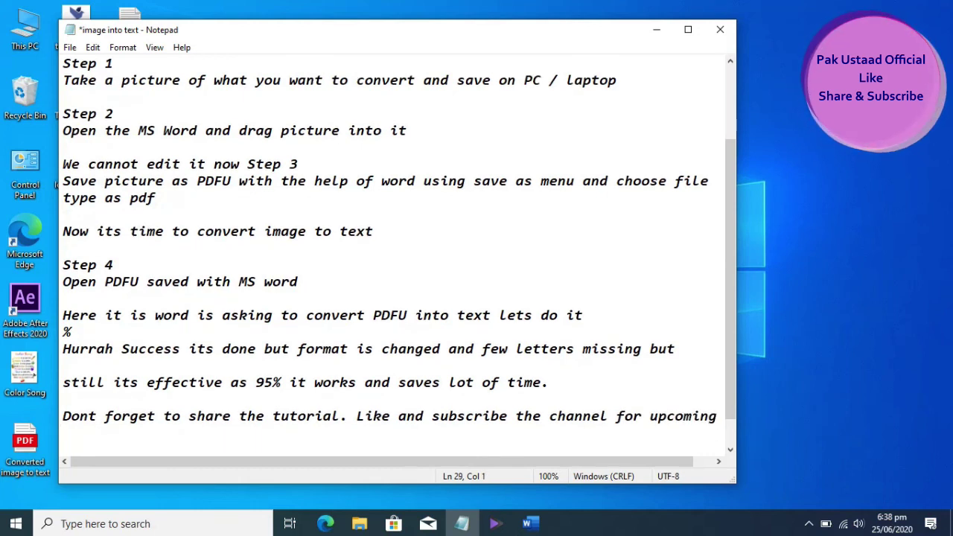
{"action": "type", "text": "Video"}
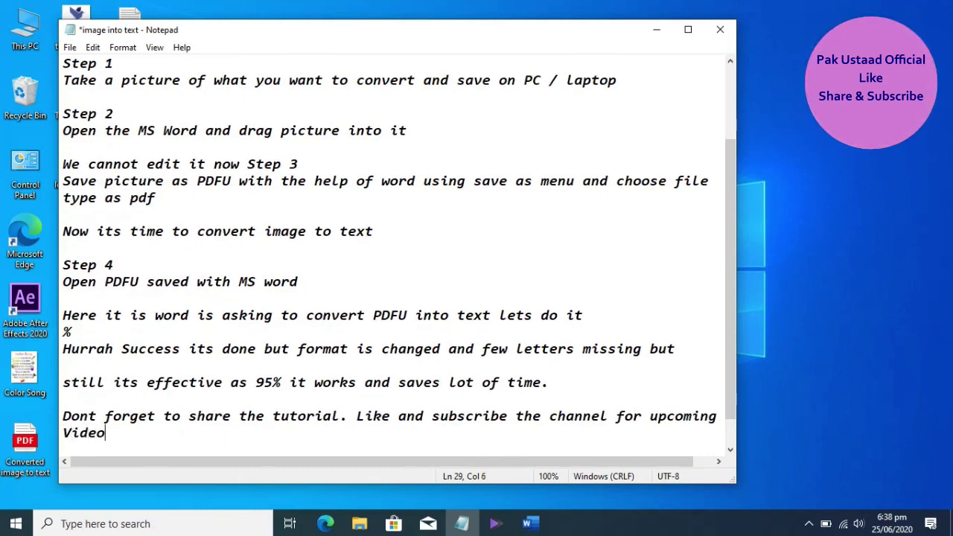
{"action": "type", "text": "s :) :)"}
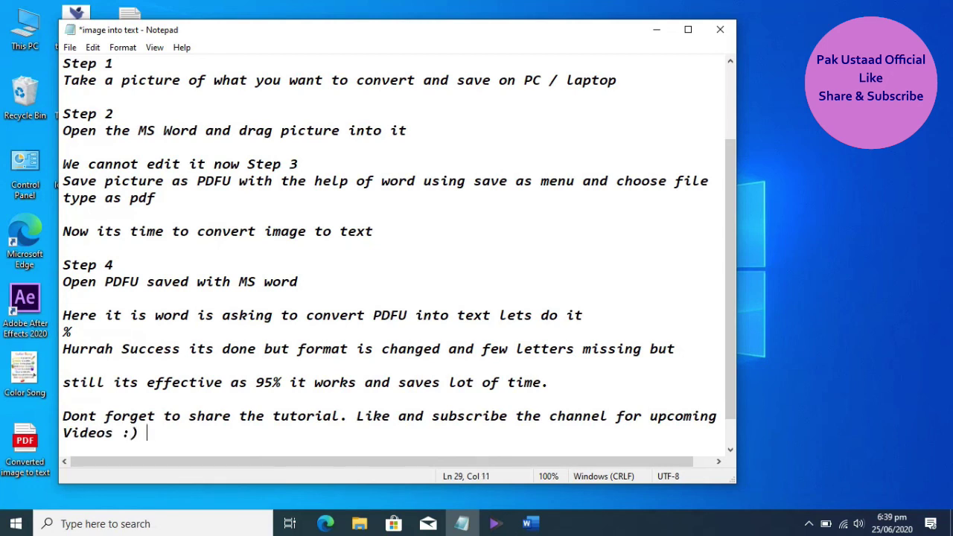